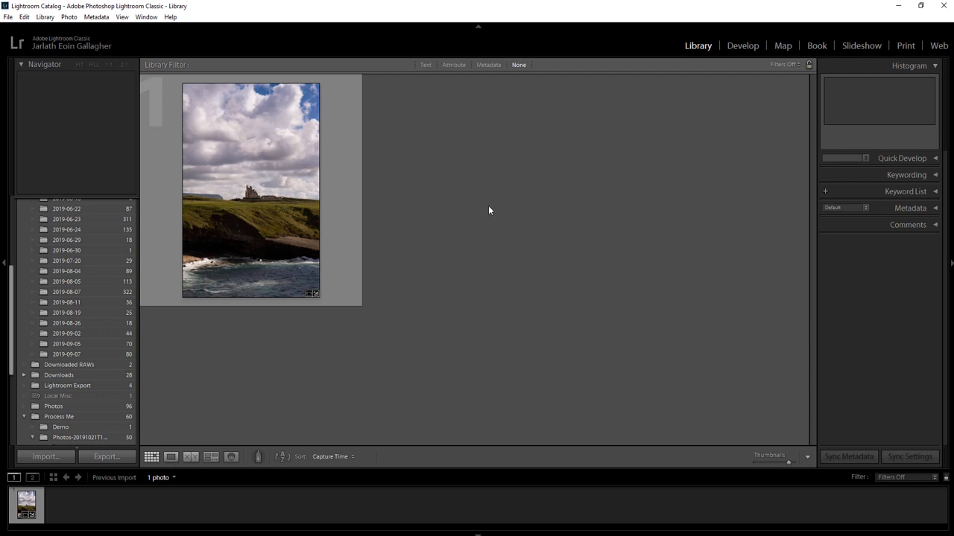
# Open the export settings for the photo in the Library and move the dialog higher over the workspace.
pyautogui.click(727, 47)
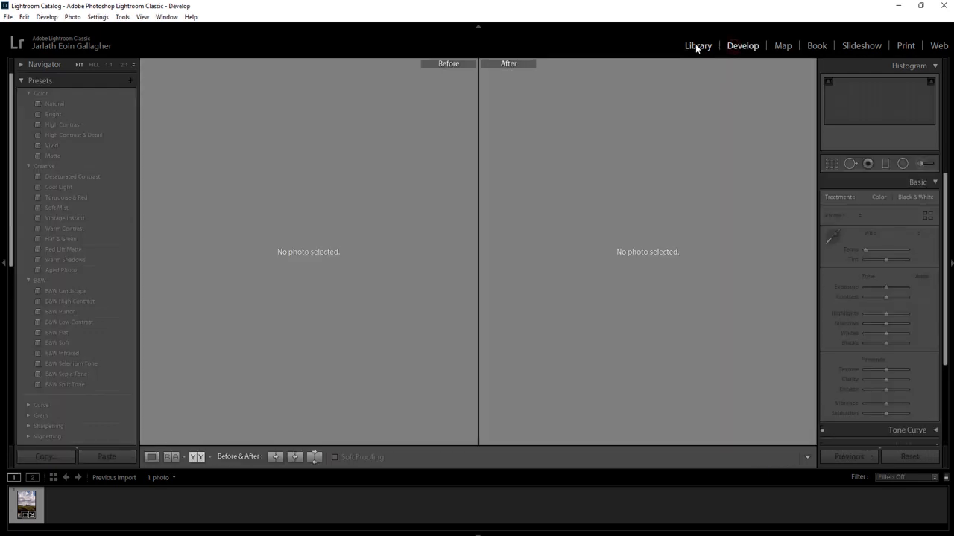
pyautogui.click(696, 45)
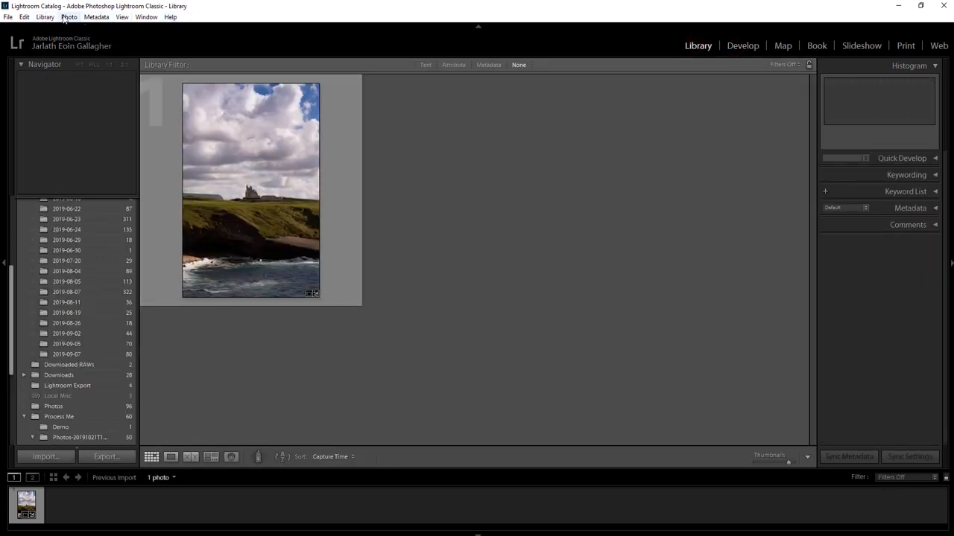
pyautogui.click(9, 18)
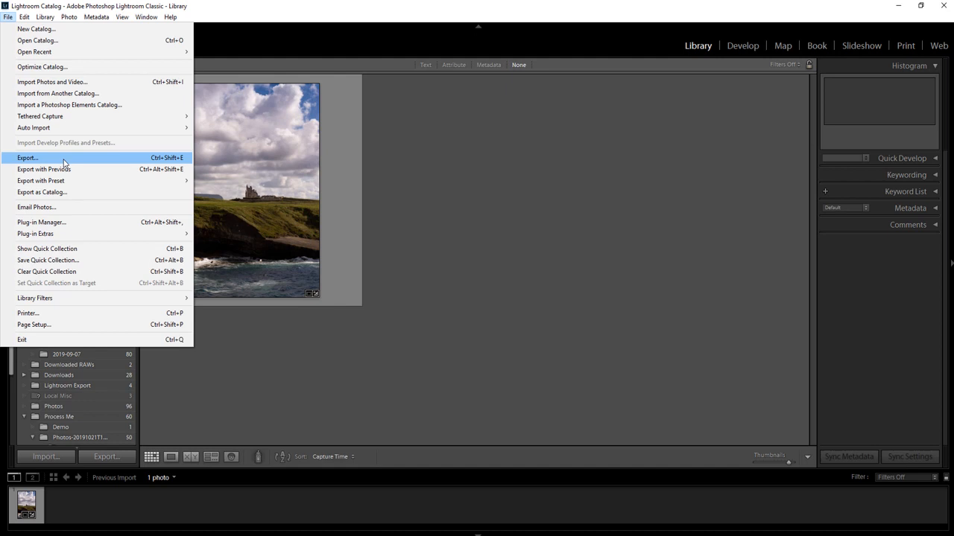
pyautogui.click(65, 162)
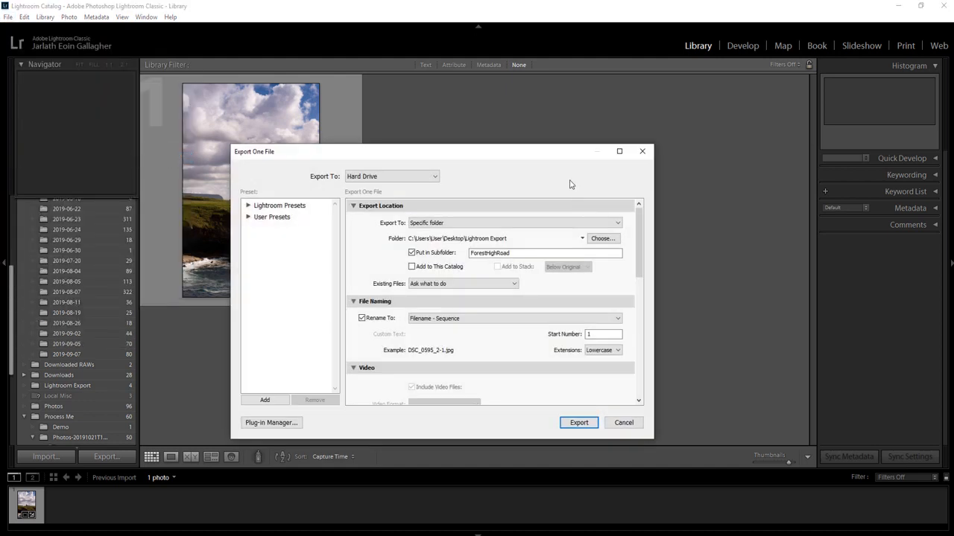
pyautogui.moveTo(508, 147); pyautogui.dragTo(531, 100)
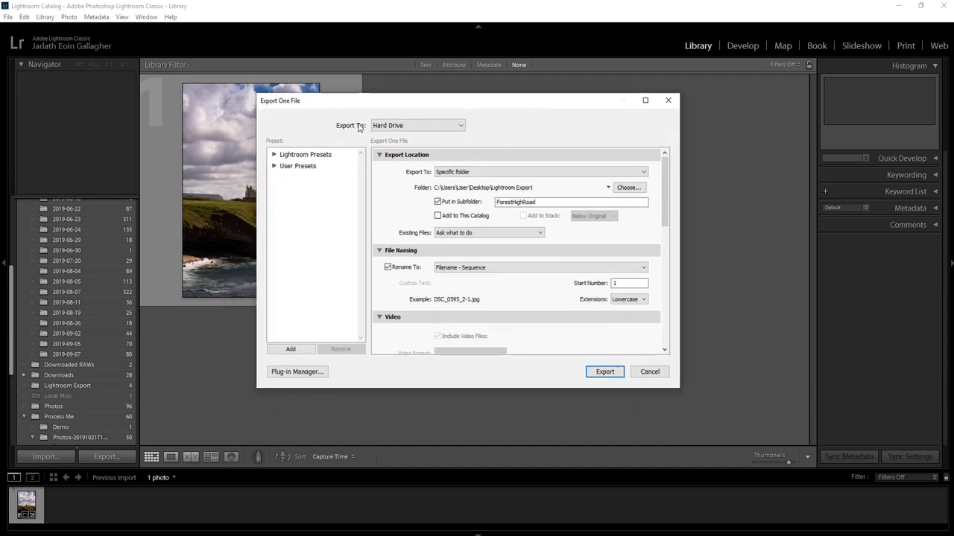
# Try the Email and CD/DVD export destinations and return the destination to Hard Drive.
pyautogui.click(460, 127)
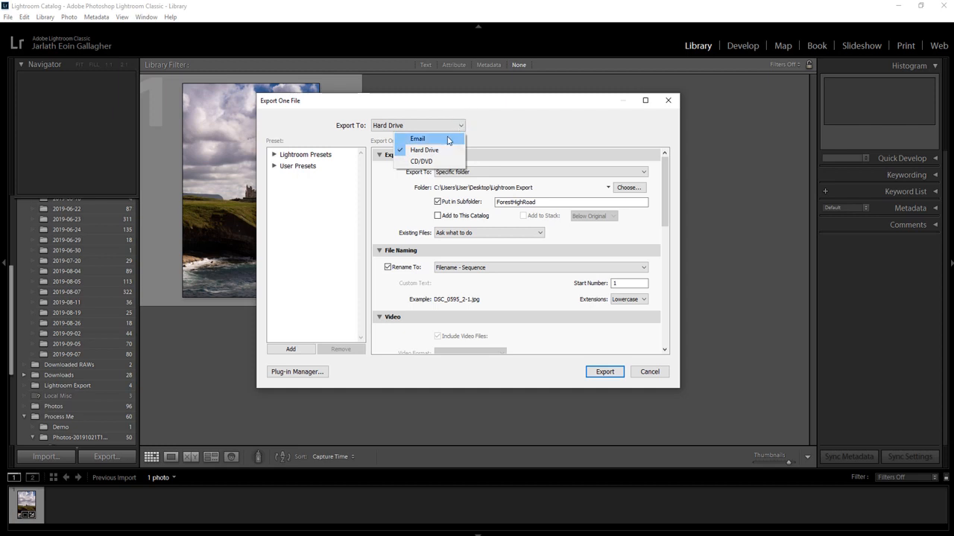
pyautogui.click(452, 138)
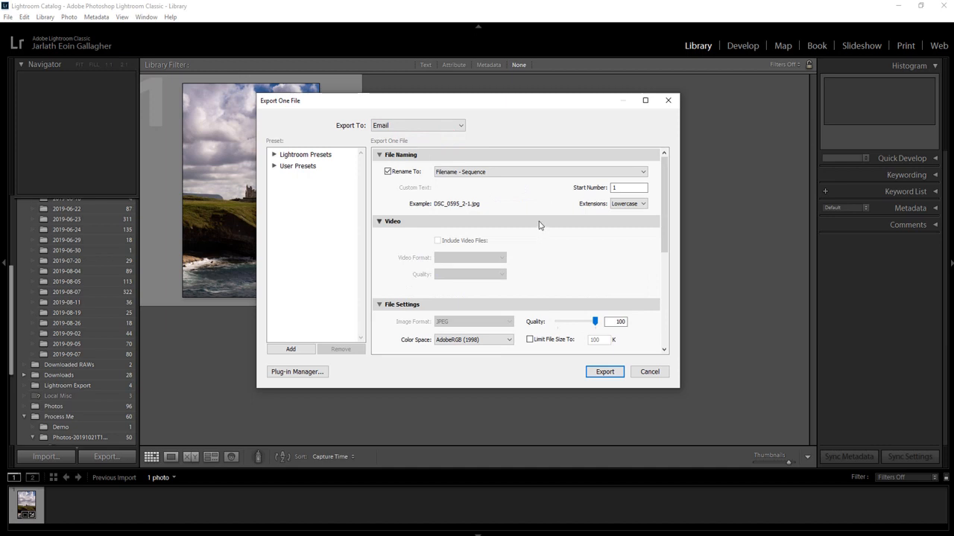
pyautogui.click(461, 129)
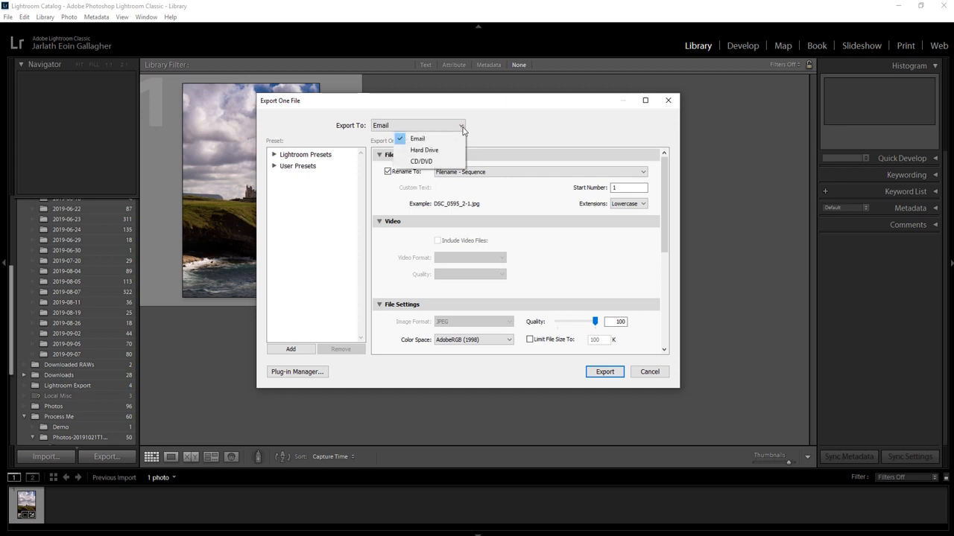
pyautogui.click(451, 148)
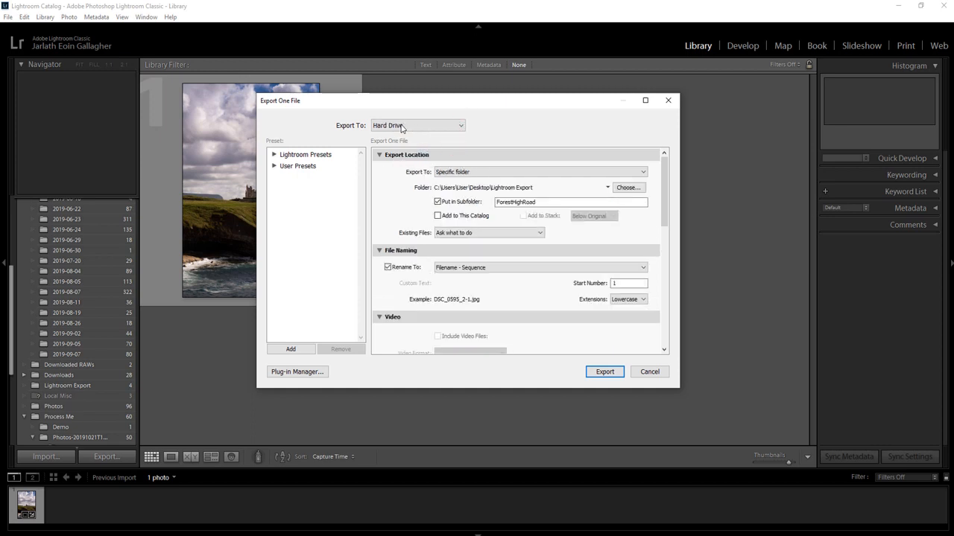
pyautogui.click(460, 130)
pyautogui.click(455, 159)
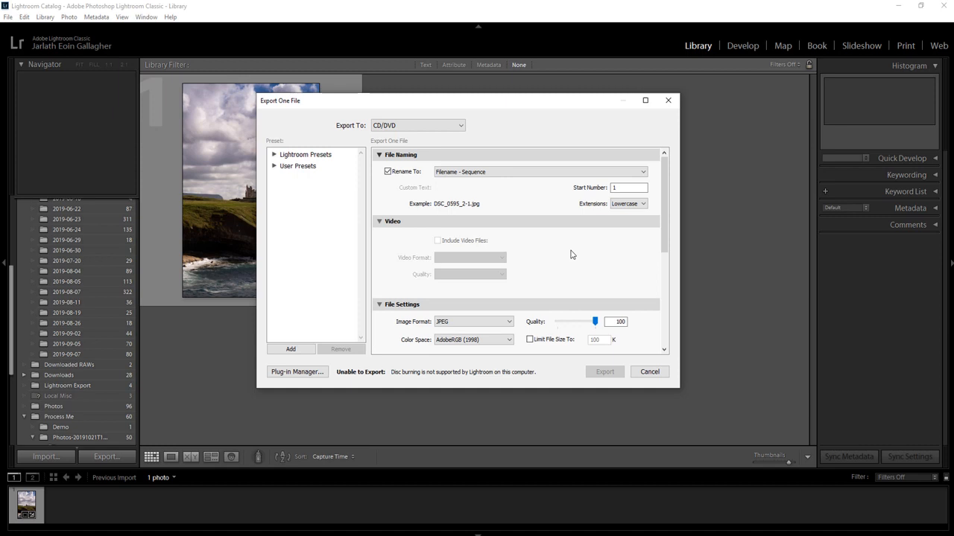
pyautogui.click(459, 127)
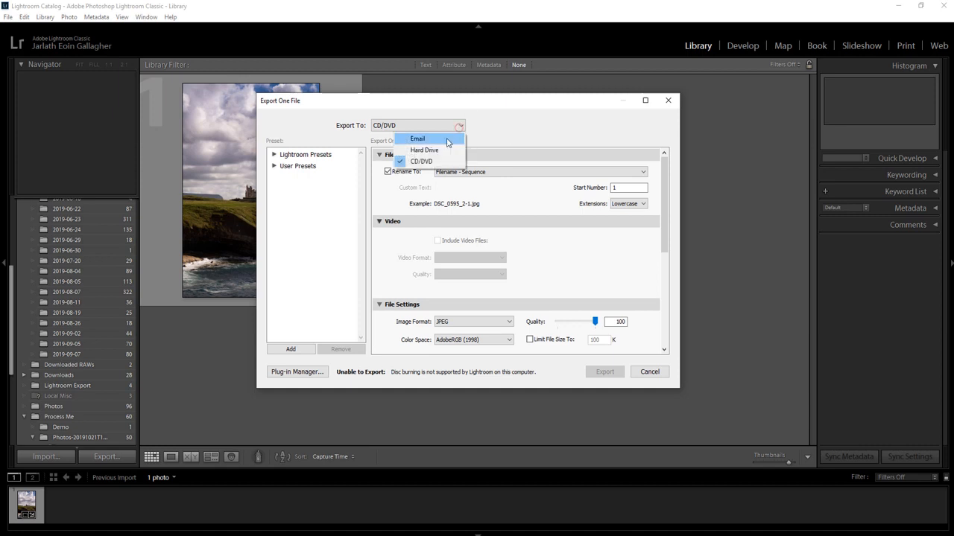
pyautogui.click(445, 151)
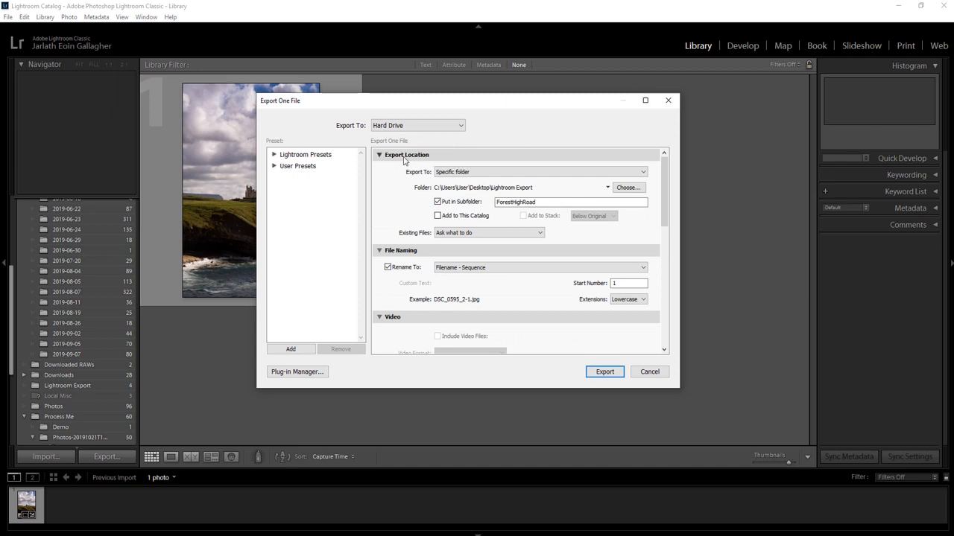
# Collapse every export settings section, from Export Location through Post-Processing.
pyautogui.click(378, 154)
pyautogui.click(379, 169)
pyautogui.click(379, 181)
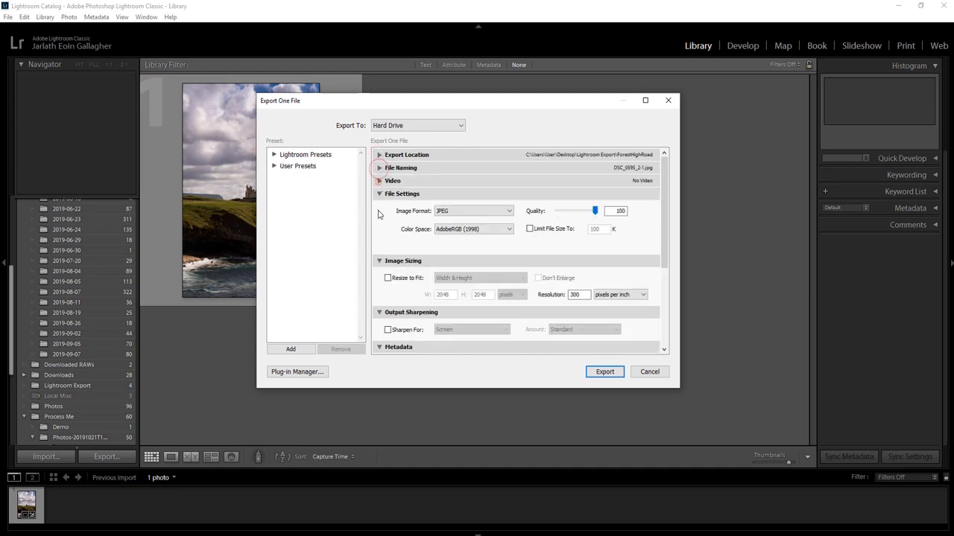
pyautogui.click(379, 194)
pyautogui.click(378, 207)
pyautogui.click(378, 220)
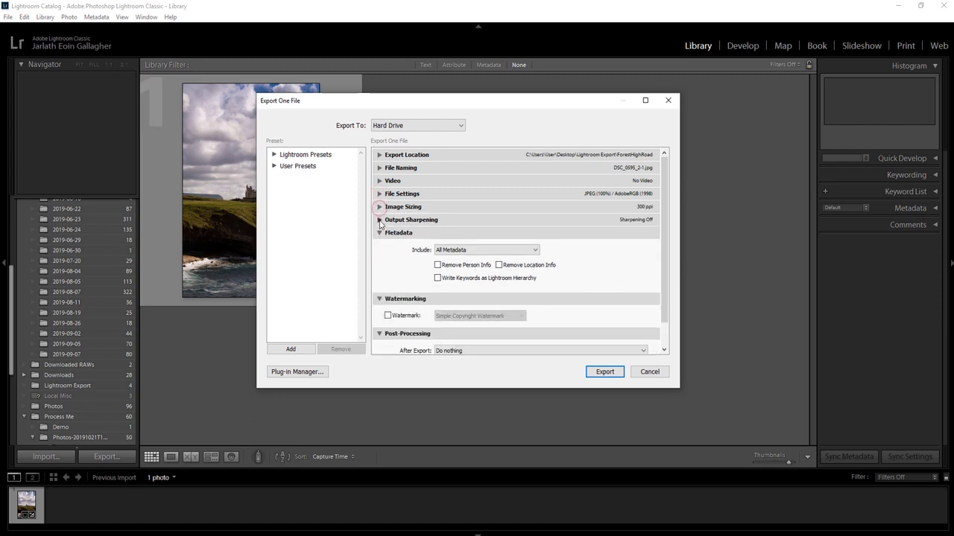
pyautogui.click(378, 232)
pyautogui.click(379, 246)
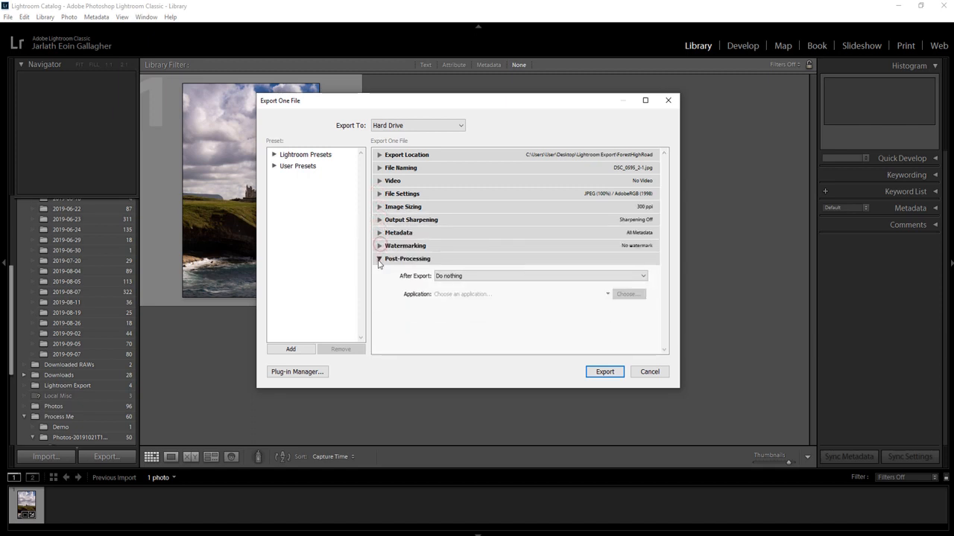
pyautogui.click(378, 259)
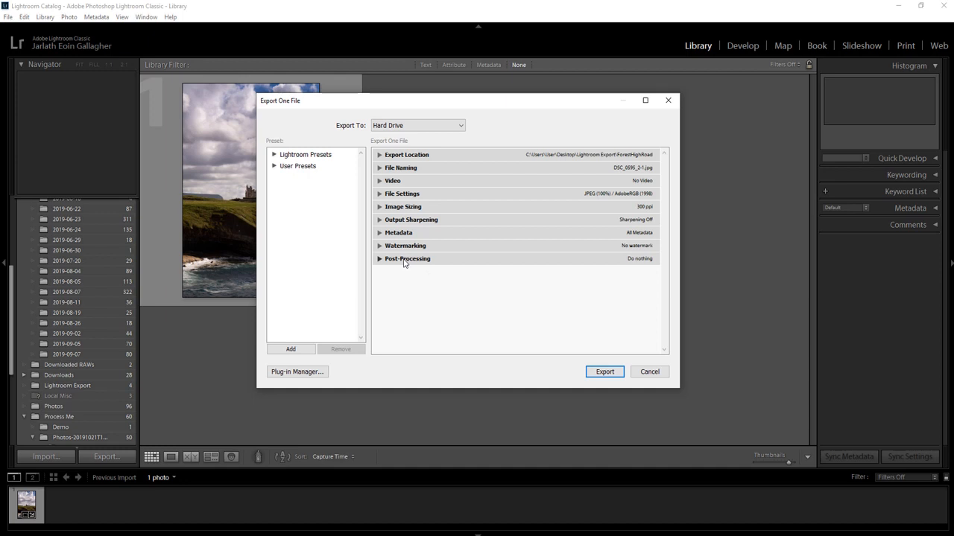
pyautogui.click(404, 261)
pyautogui.click(404, 259)
# Expand the Export Location section and choose Specific folder as the place to export to.
pyautogui.click(416, 156)
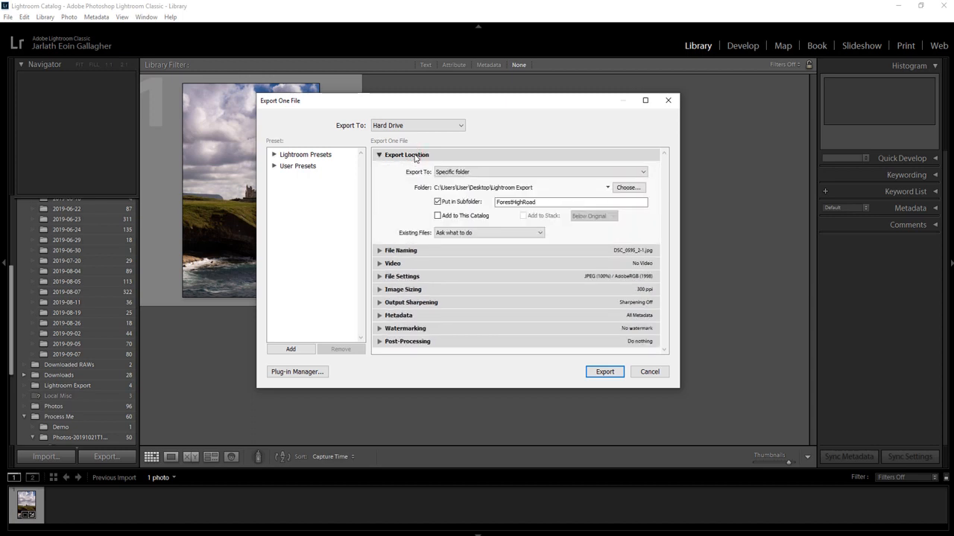
pyautogui.click(644, 172)
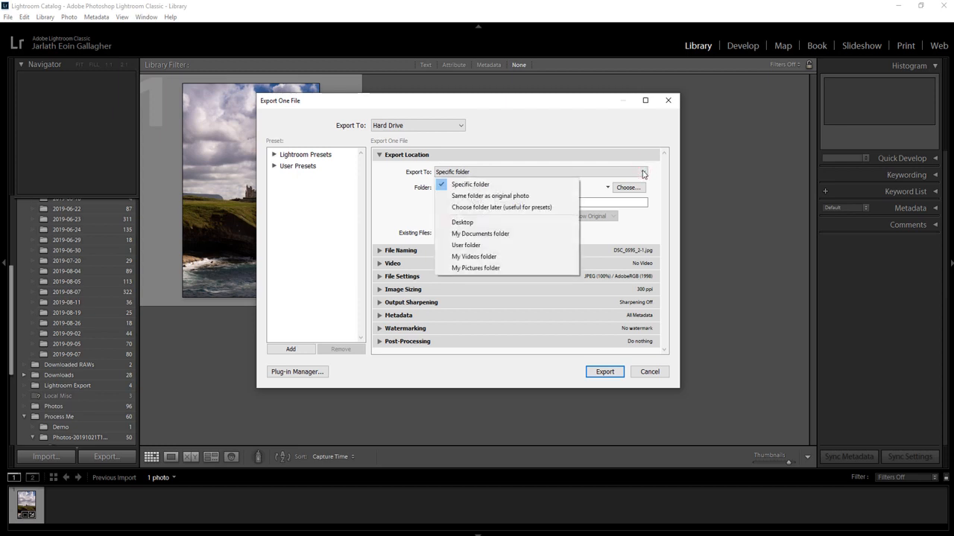
pyautogui.click(543, 190)
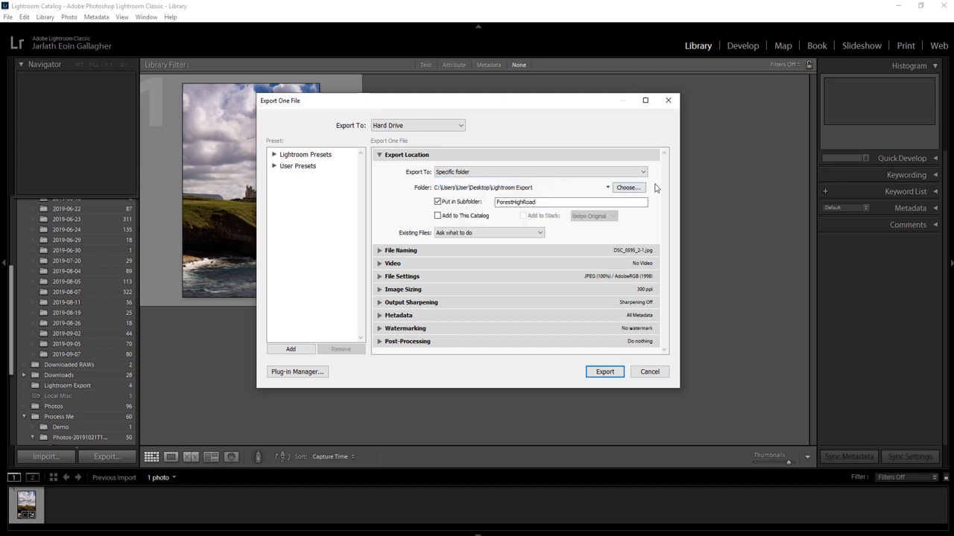
# Browse the subfolders of the Lightroom Export folder and close the folder chooser without selecting one.
pyautogui.click(626, 188)
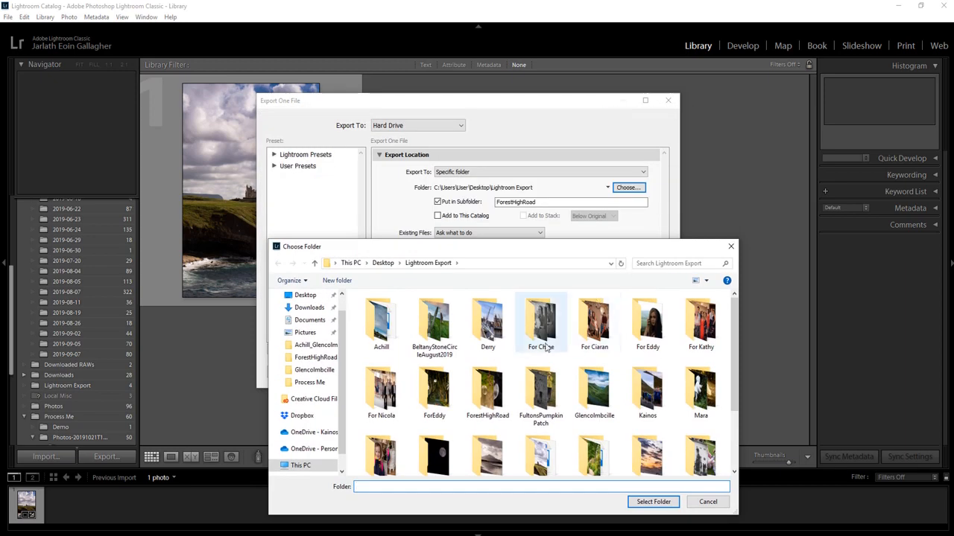
pyautogui.scroll(-1, 526, 352)
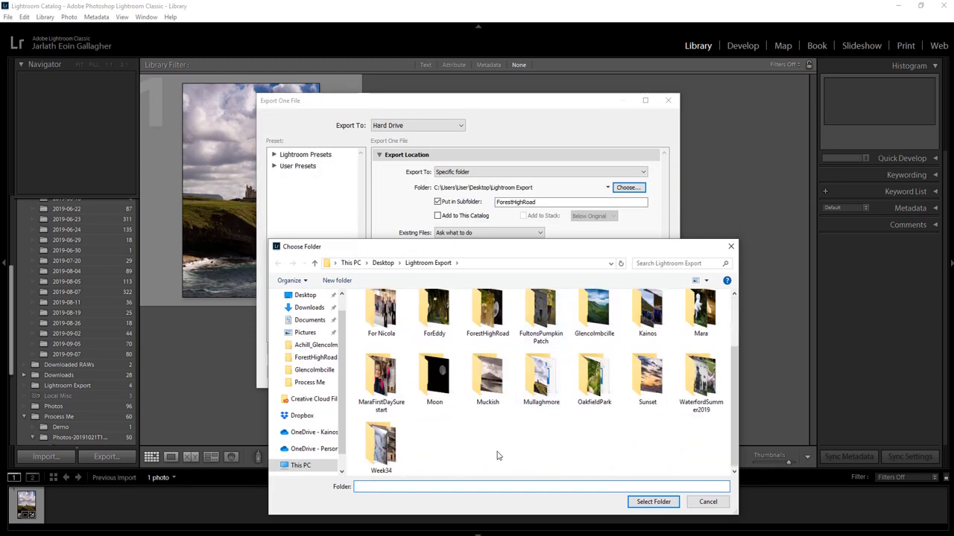
pyautogui.scroll(2, 614, 406)
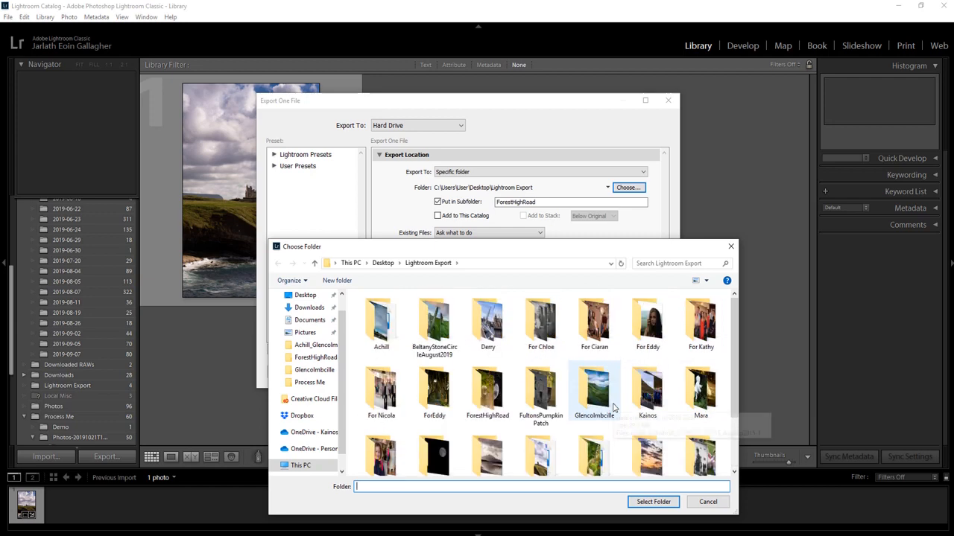
pyautogui.click(734, 248)
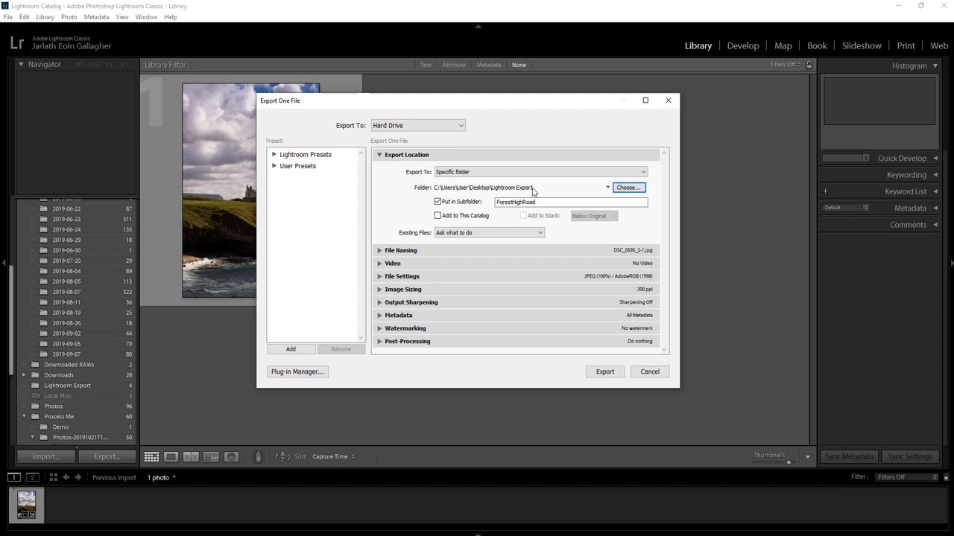
# Keep the export going into a subfolder and name that subfolder Mullaghmore_2017.
pyautogui.click(437, 201)
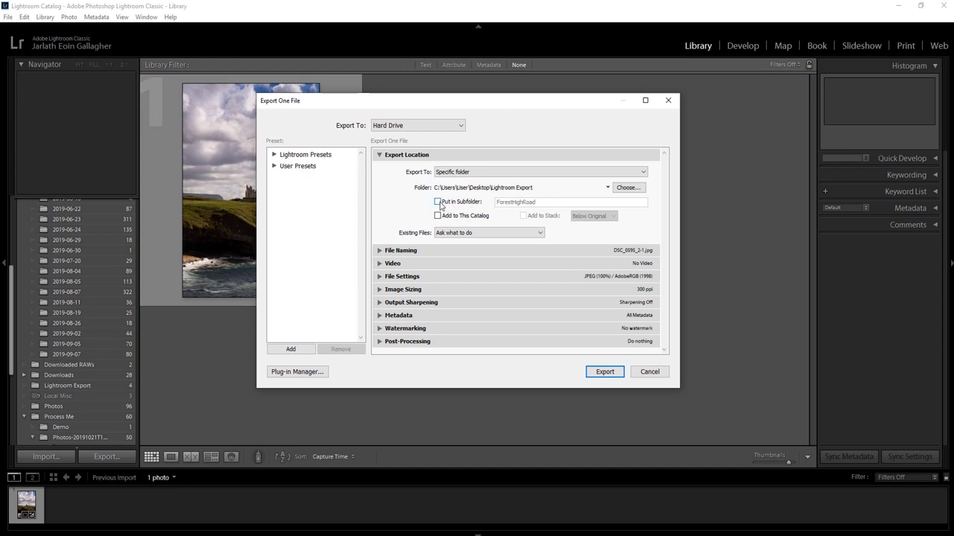
pyautogui.click(437, 202)
pyautogui.doubleClick(544, 202)
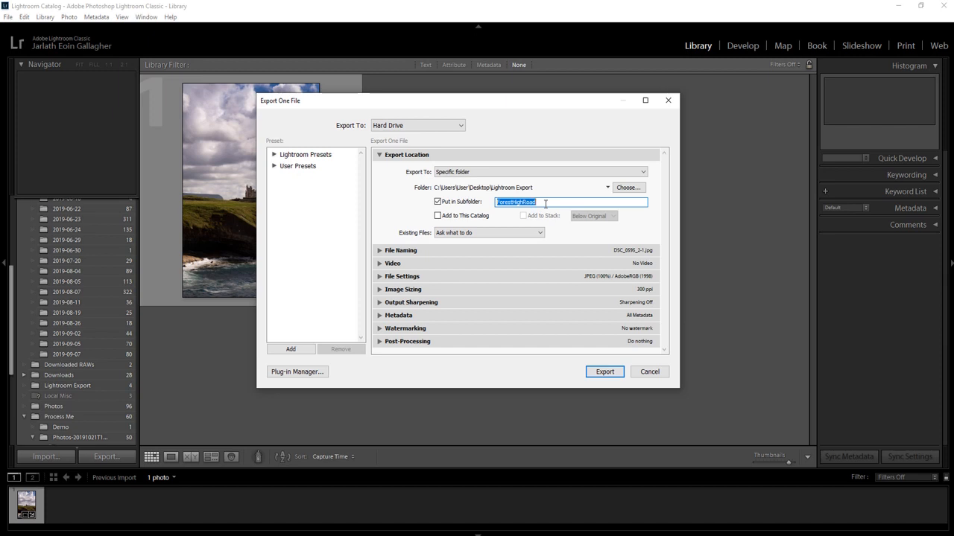
pyautogui.write('Mullaghmore_2017')
# Review the options for handling existing files without changing the choice, moving the export dialog clear of the photo.
pyautogui.click(541, 233)
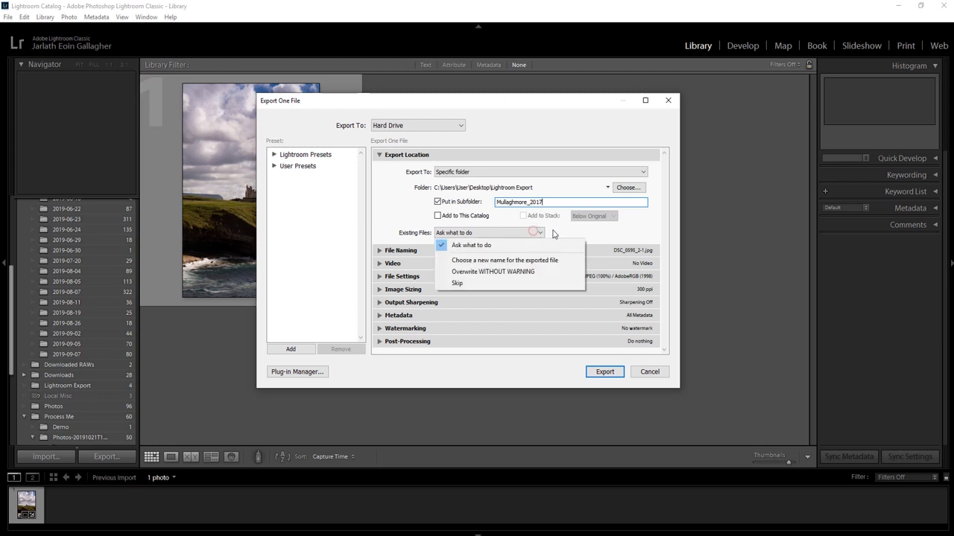
pyautogui.click(535, 233)
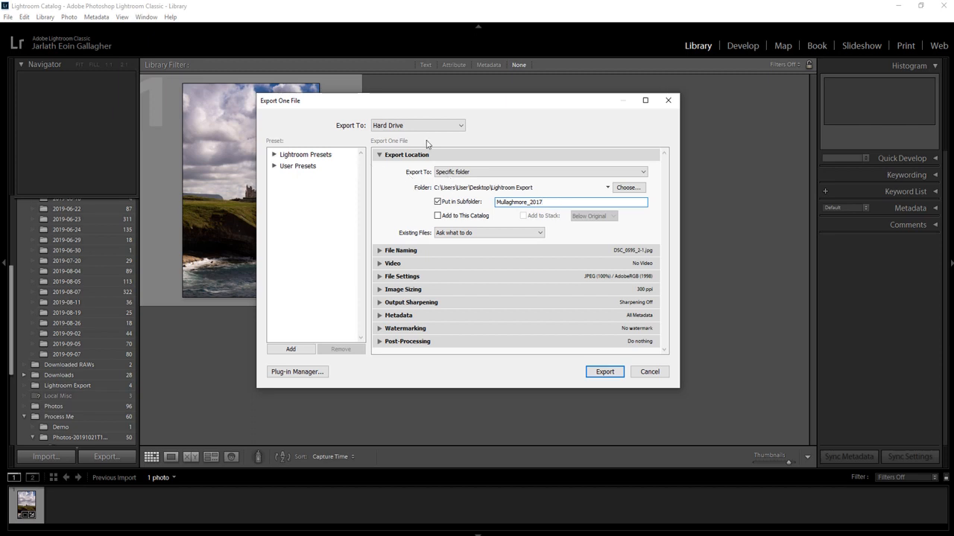
pyautogui.moveTo(509, 105); pyautogui.dragTo(594, 103)
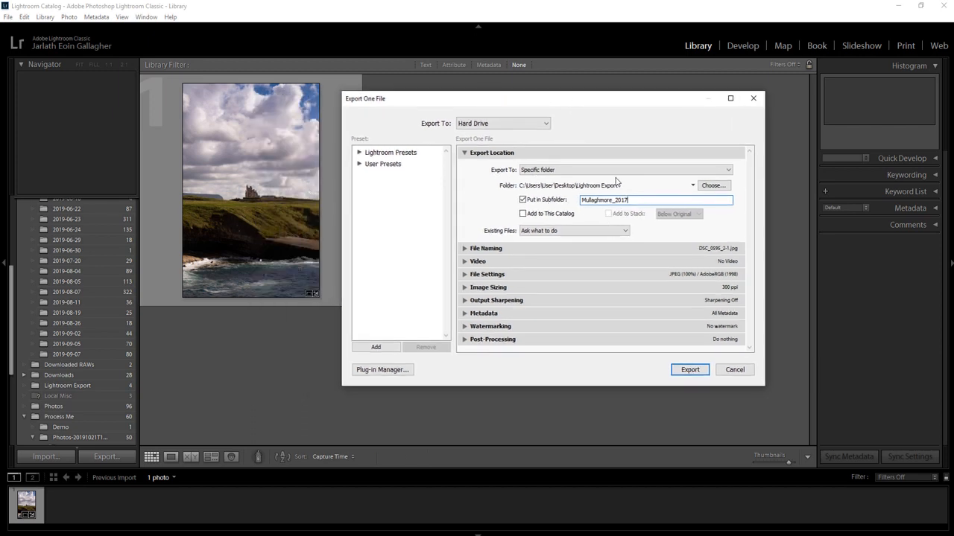
pyautogui.click(626, 233)
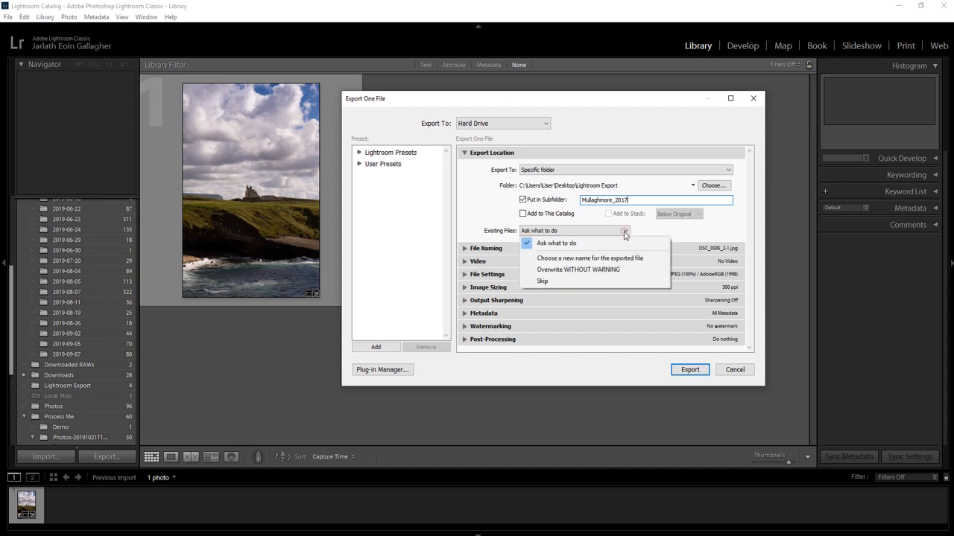
pyautogui.click(641, 230)
pyautogui.click(626, 231)
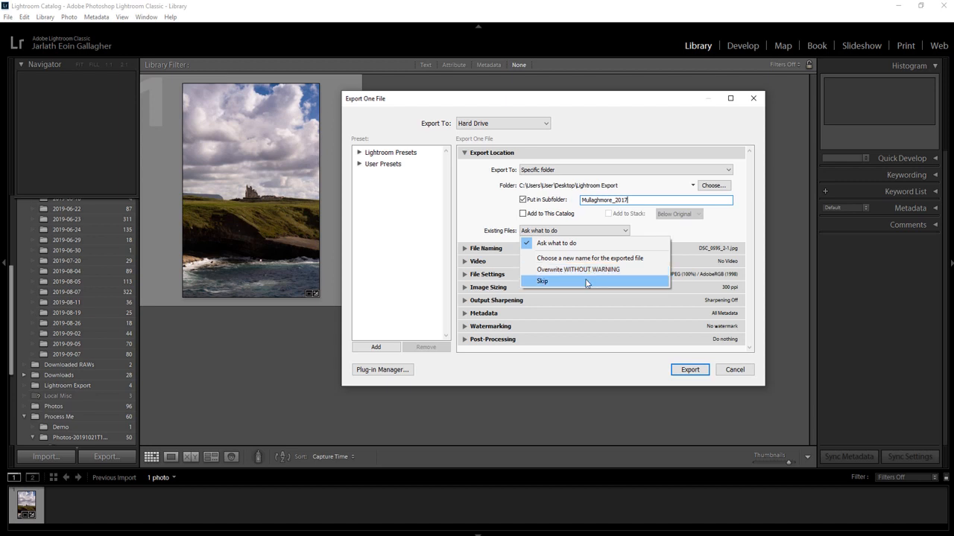
pyautogui.click(631, 231)
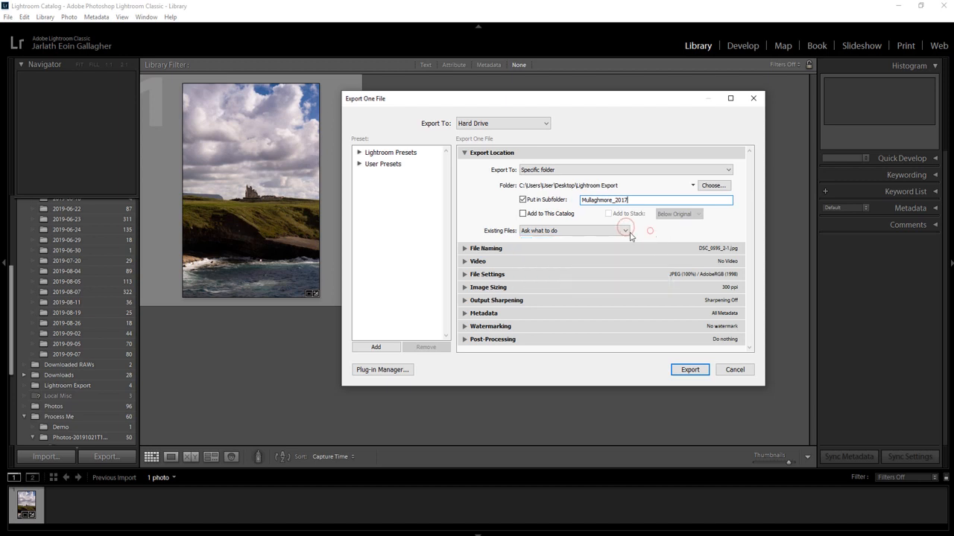
# Collapse the Export Location section, expand File Naming, and switch renaming off and back on.
pyautogui.click(463, 152)
pyautogui.click(465, 165)
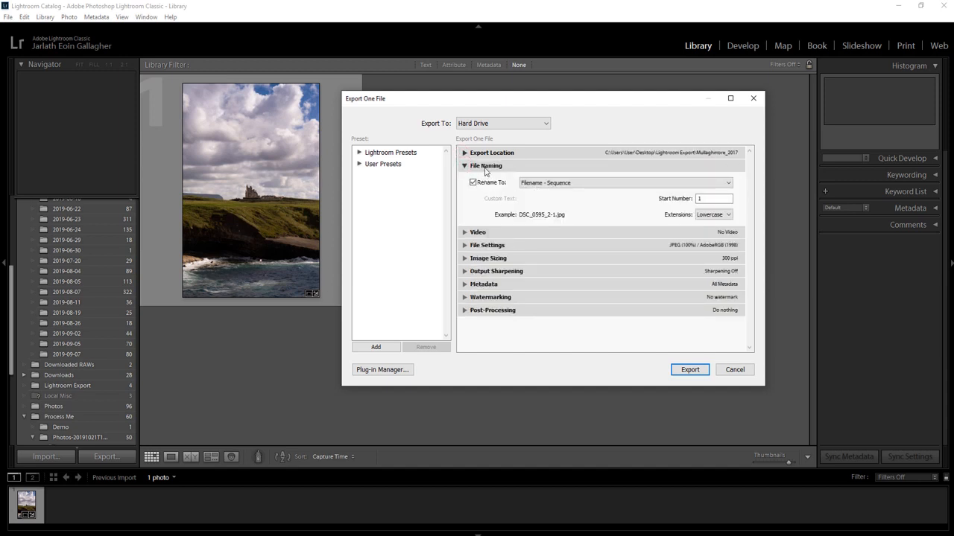
pyautogui.click(473, 182)
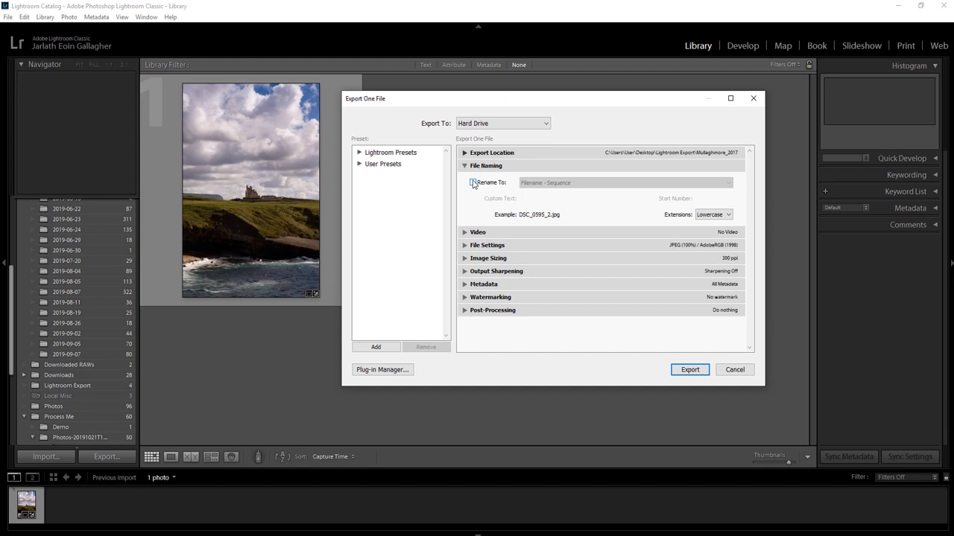
pyautogui.click(473, 182)
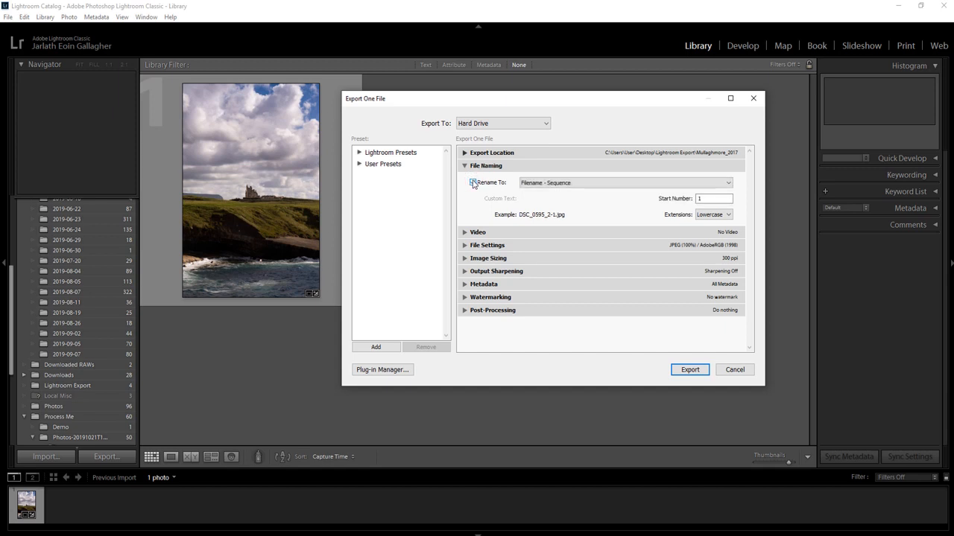
# Try the Custom Name naming template with mullaghmoreedit as the custom text.
pyautogui.click(695, 182)
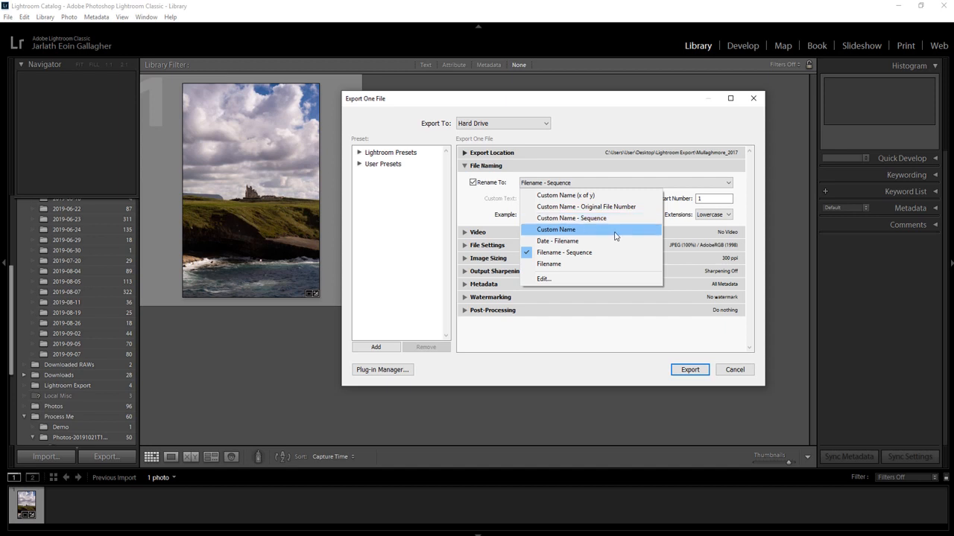
pyautogui.click(612, 234)
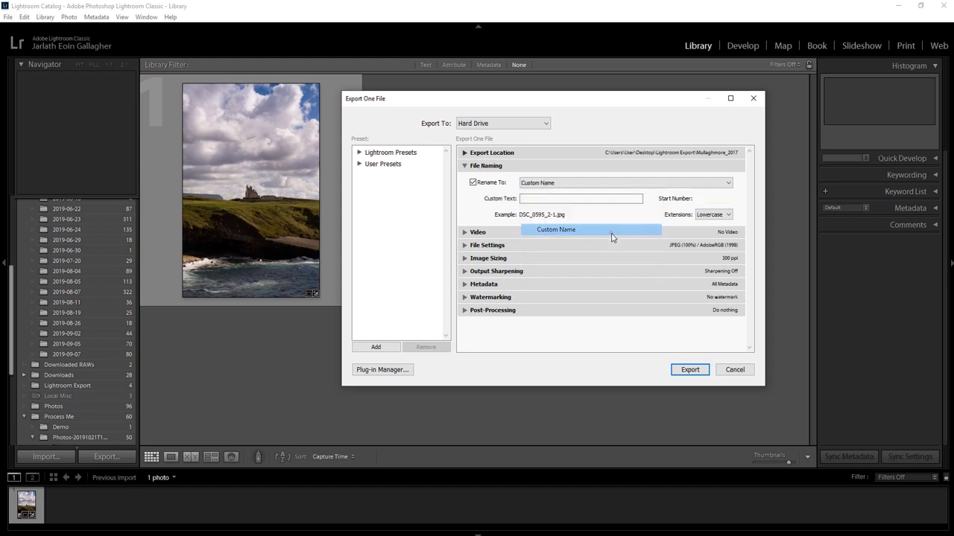
pyautogui.click(531, 200)
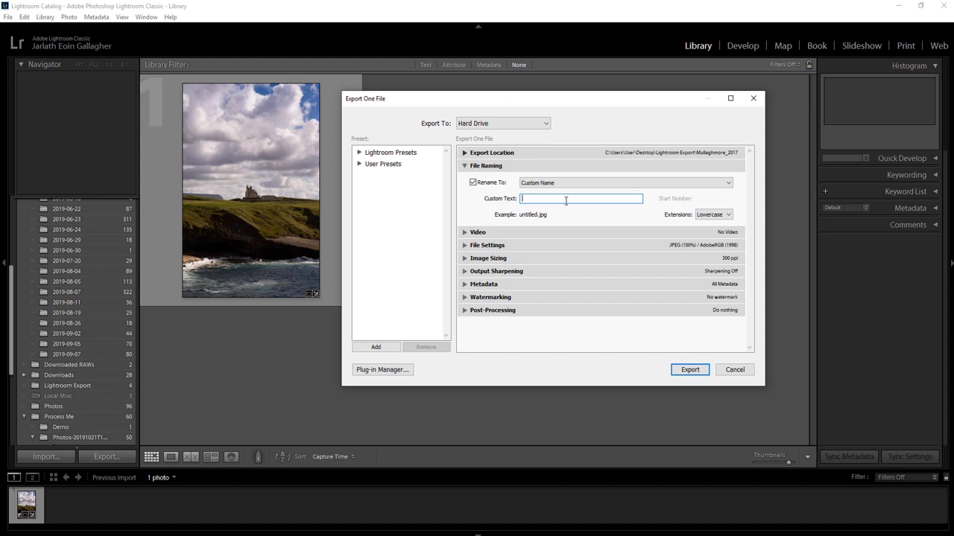
pyautogui.write('mullaghmoreeid')
pyautogui.press('BackSpace')
pyautogui.press('BackSpace')
pyautogui.write('dit')
# Try the Date - Filename and Filename naming templates, settling on Filename - Sequence for the exported file.
pyautogui.click(584, 184)
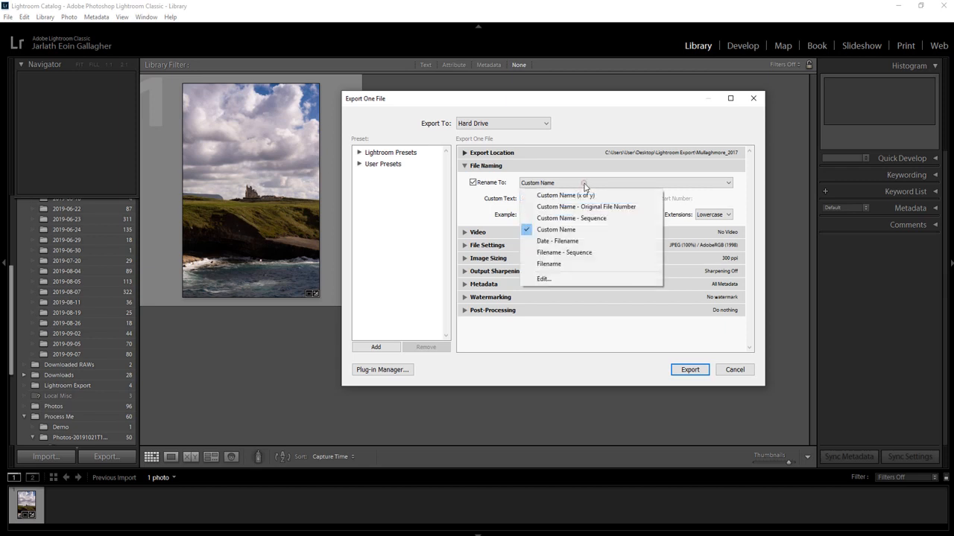
pyautogui.click(559, 240)
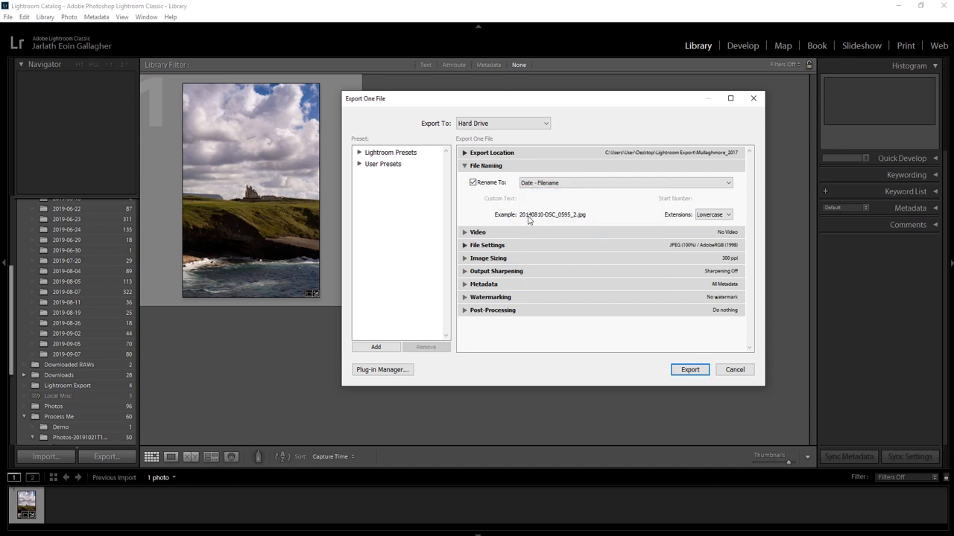
pyautogui.click(594, 184)
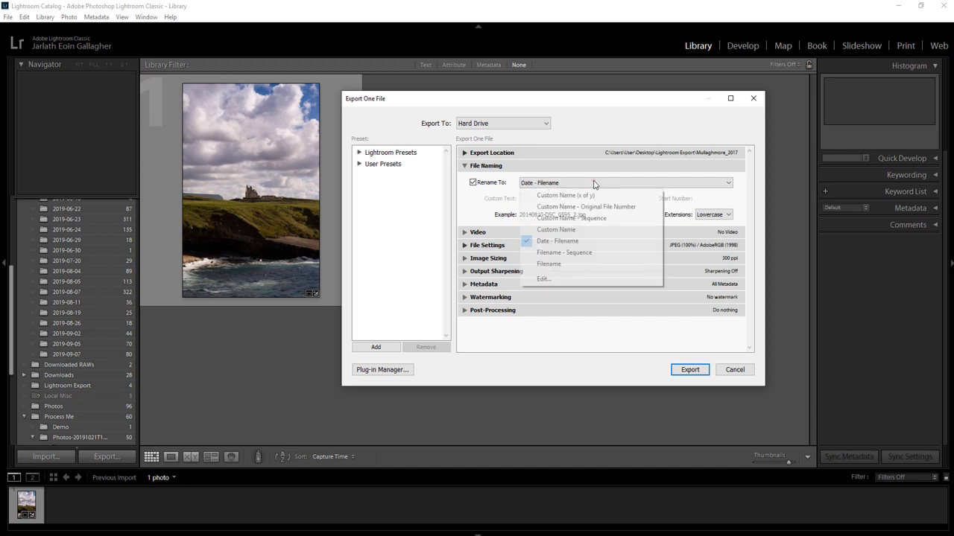
pyautogui.click(573, 253)
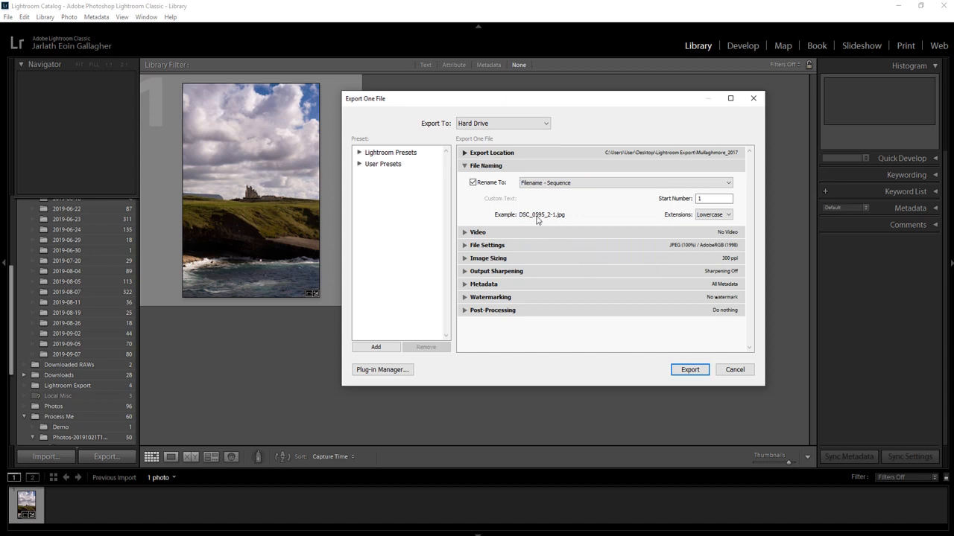
pyautogui.click(581, 186)
pyautogui.click(565, 259)
pyautogui.click(588, 186)
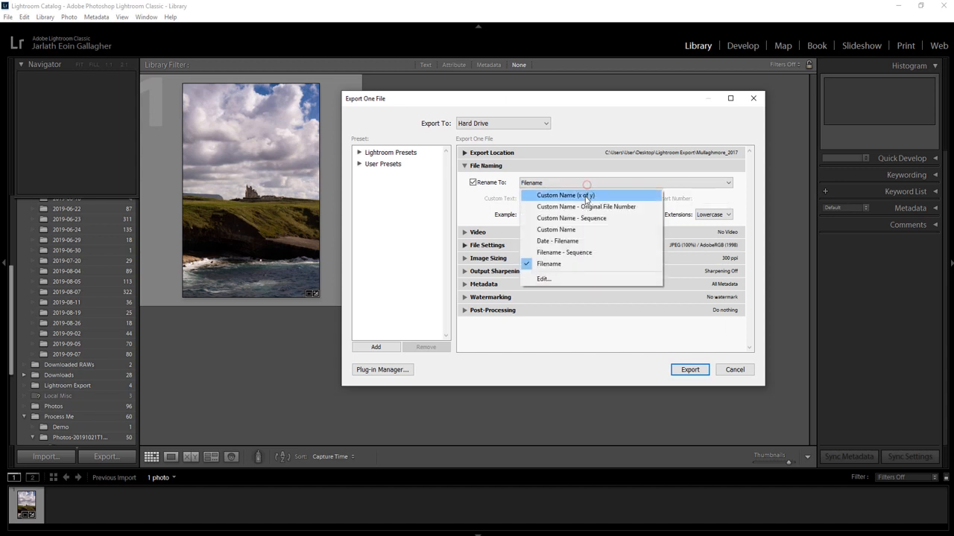
pyautogui.click(578, 254)
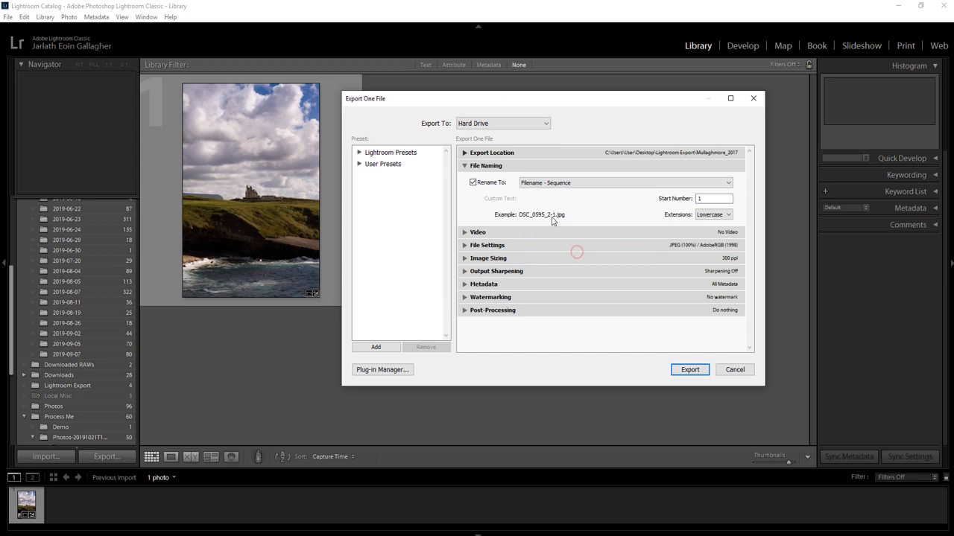
# Review the letter-case options for the file extension without changing the choice, and collapse the File Naming section.
pyautogui.click(730, 217)
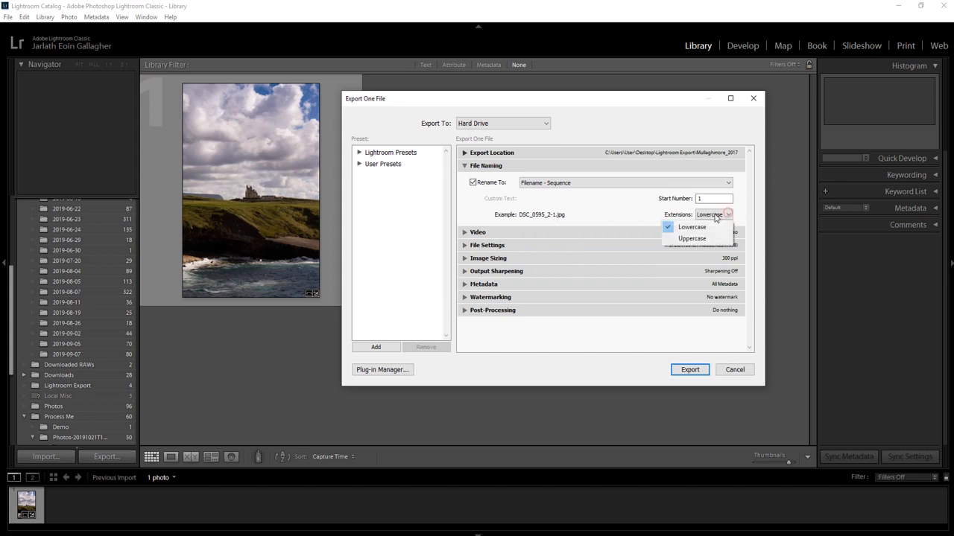
pyautogui.click(728, 214)
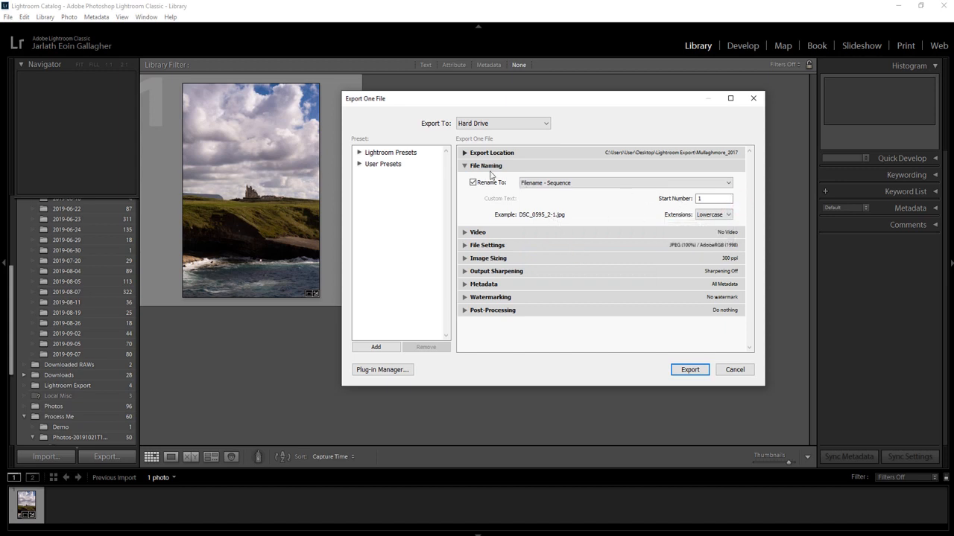
pyautogui.click(465, 166)
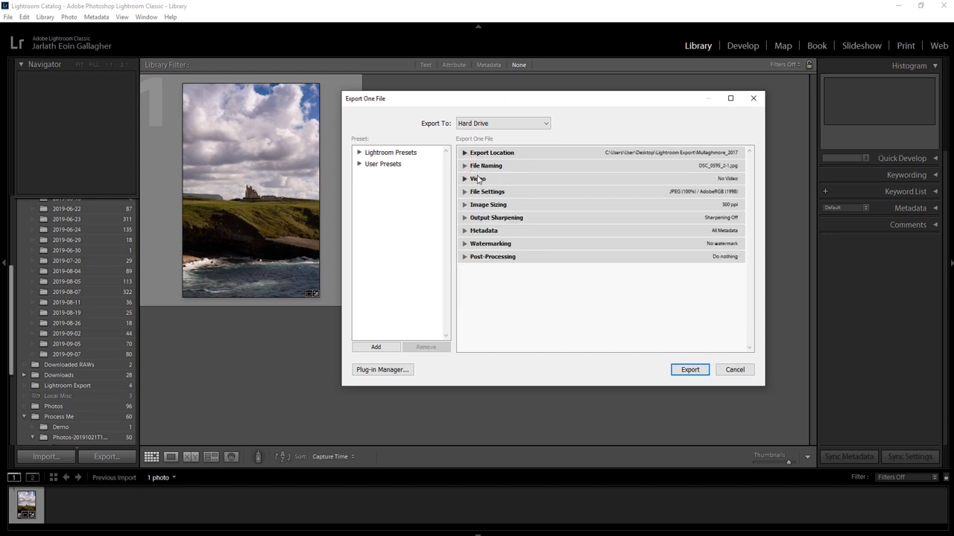
# Expand the File Settings section and review the available image formats, keeping JPEG.
pyautogui.click(465, 192)
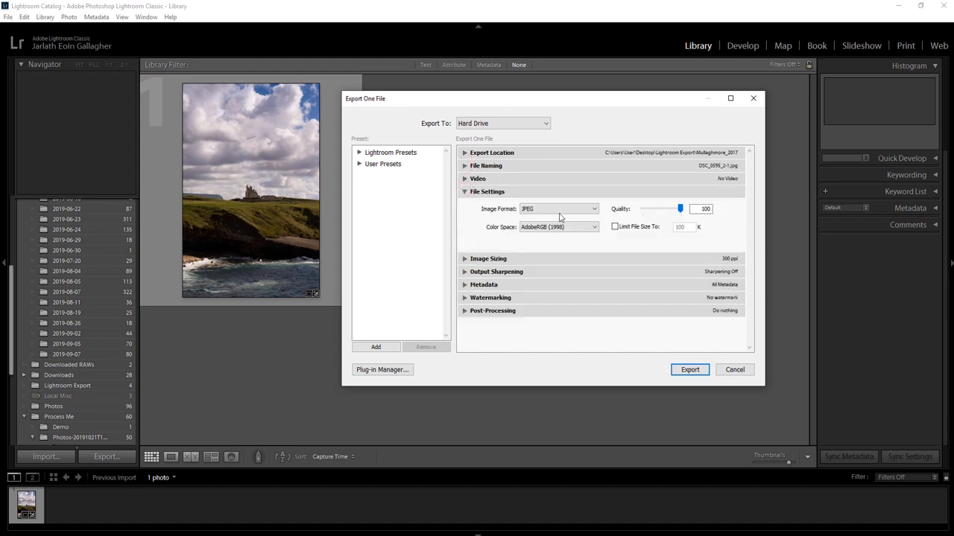
pyautogui.click(594, 209)
pyautogui.click(594, 209)
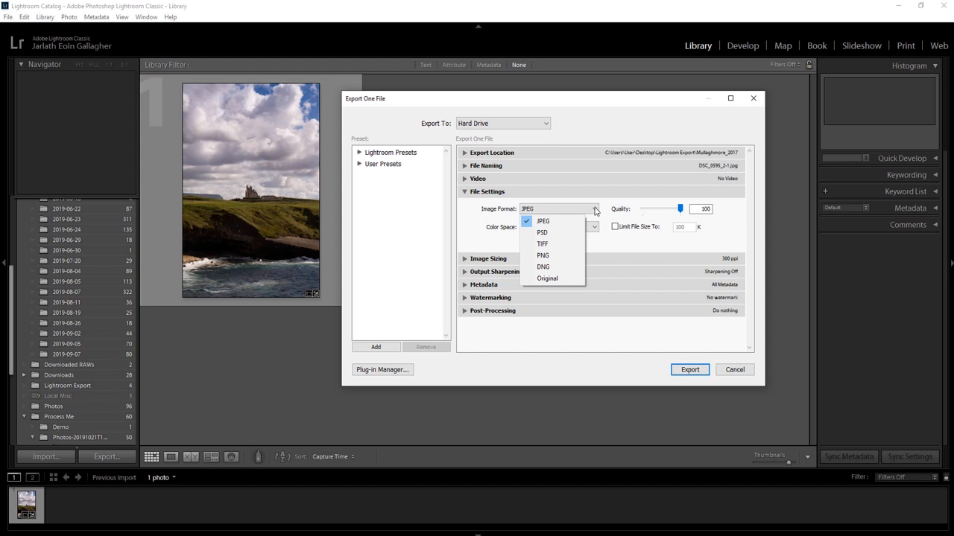
pyautogui.click(596, 210)
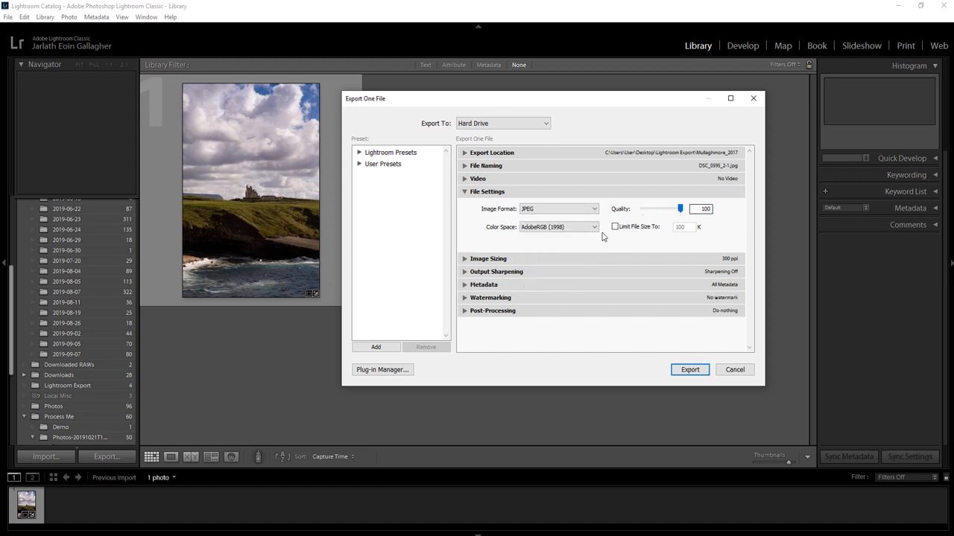
# Review the color space options, keeping AdobeRGB (1998), and collapse the File Settings section.
pyautogui.click(597, 226)
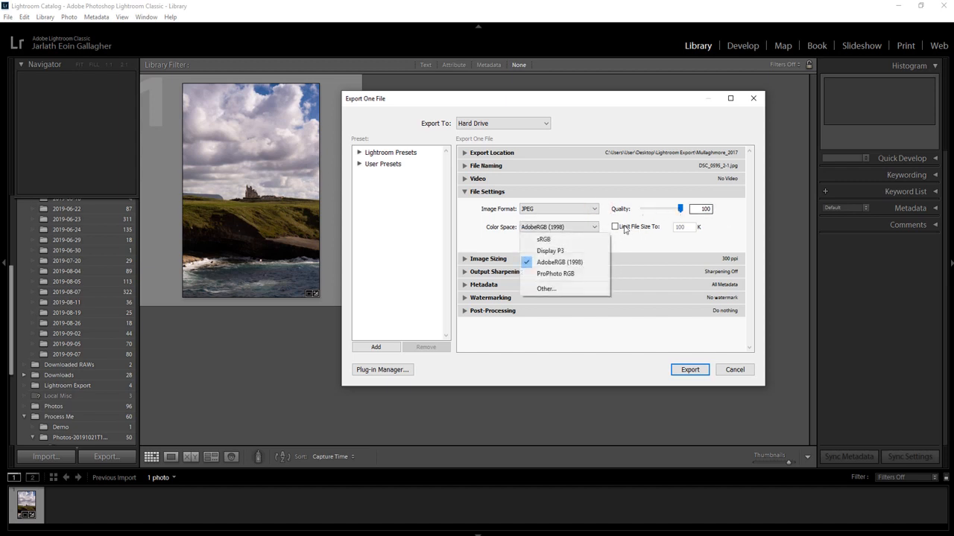
pyautogui.click(638, 244)
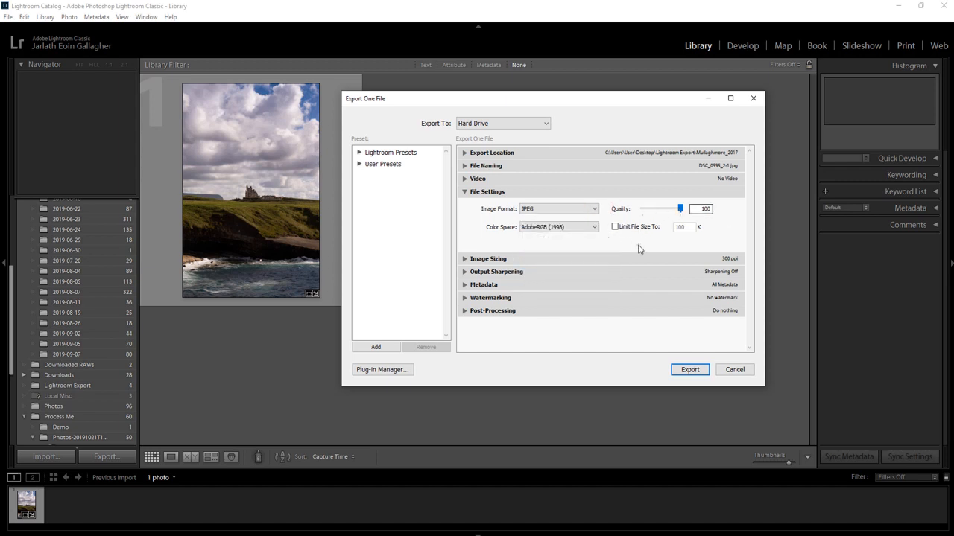
pyautogui.click(594, 228)
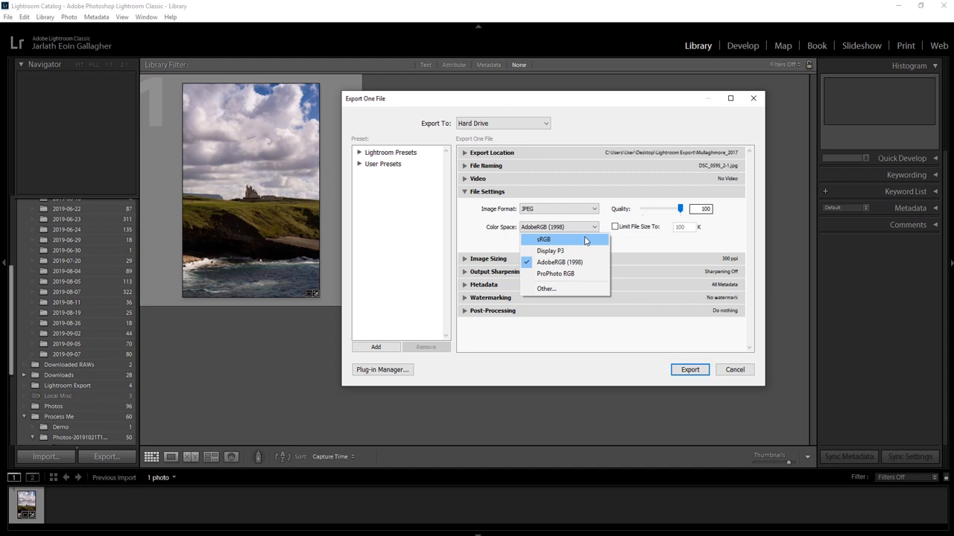
pyautogui.click(637, 246)
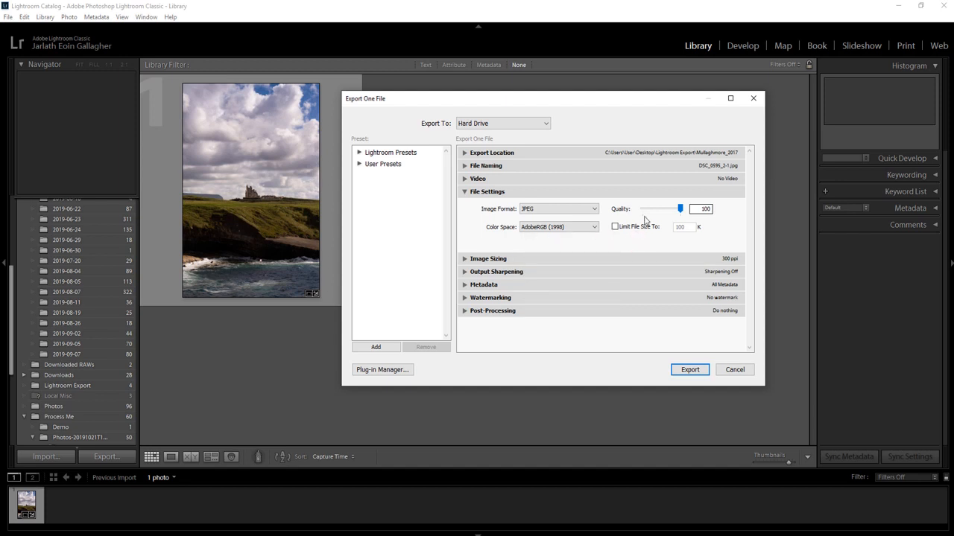
pyautogui.click(469, 192)
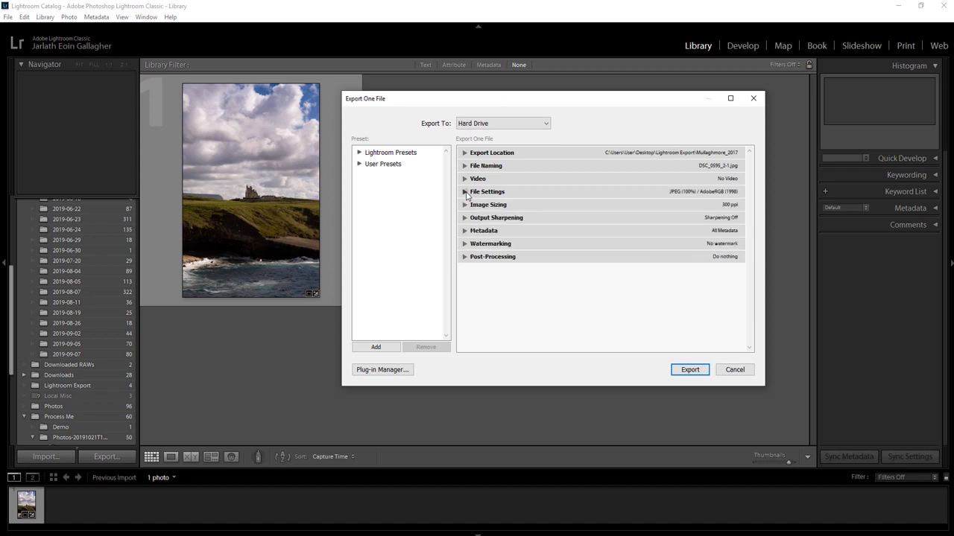
# Expand the Image Sizing section and enable resizing to fit a width and height of 2048 by 2048 pixels.
pyautogui.click(465, 205)
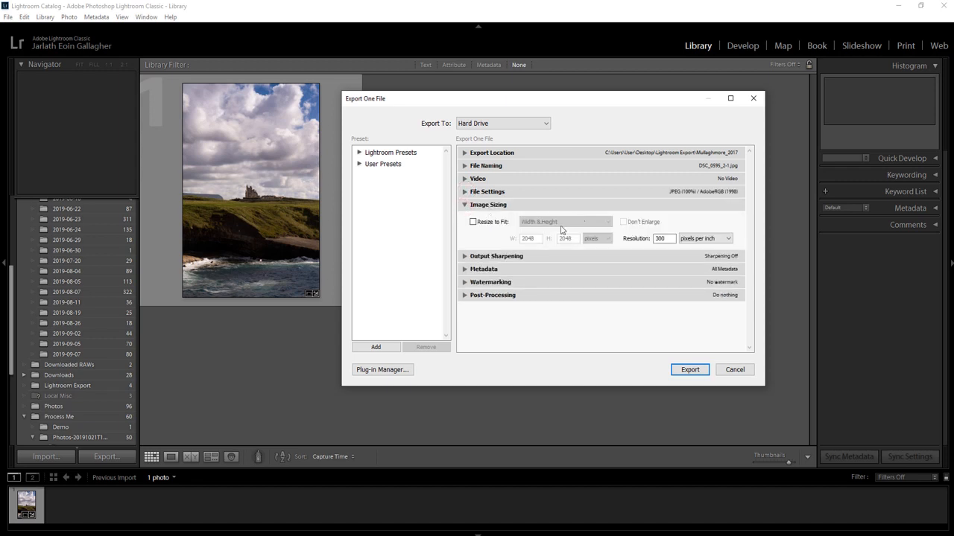
pyautogui.click(472, 222)
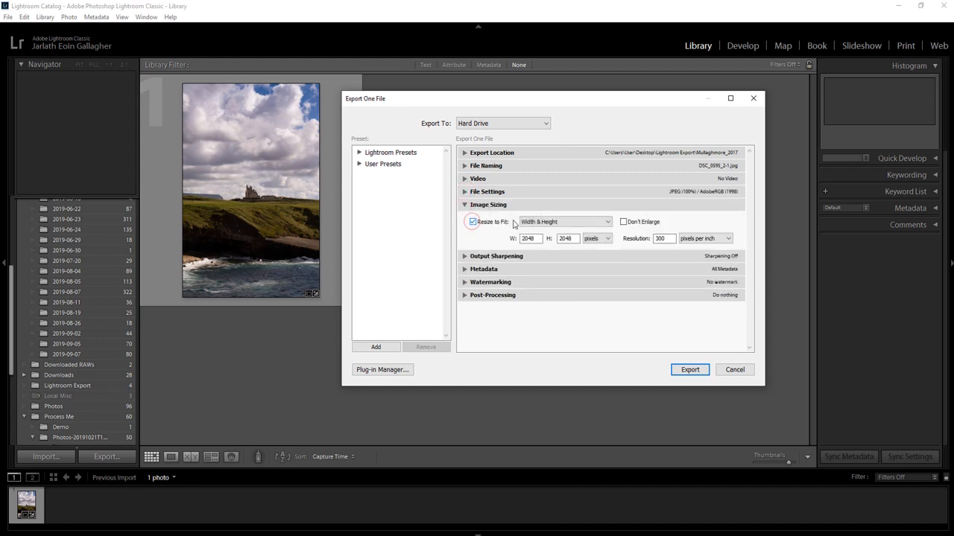
pyautogui.click(537, 239)
# Review the resolution value and its unit options without changing them, and collapse the Image Sizing section.
pyautogui.doubleClick(662, 238)
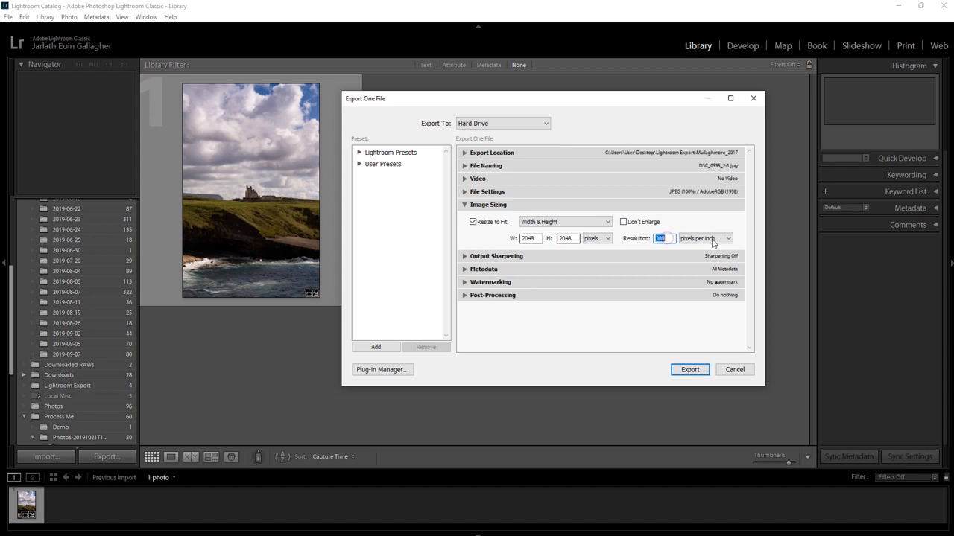
pyautogui.click(713, 240)
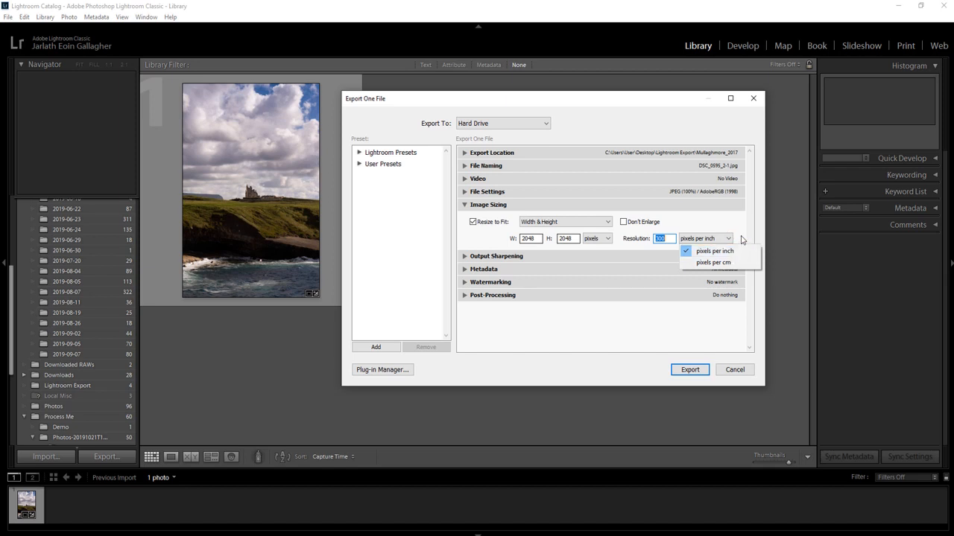
pyautogui.click(741, 240)
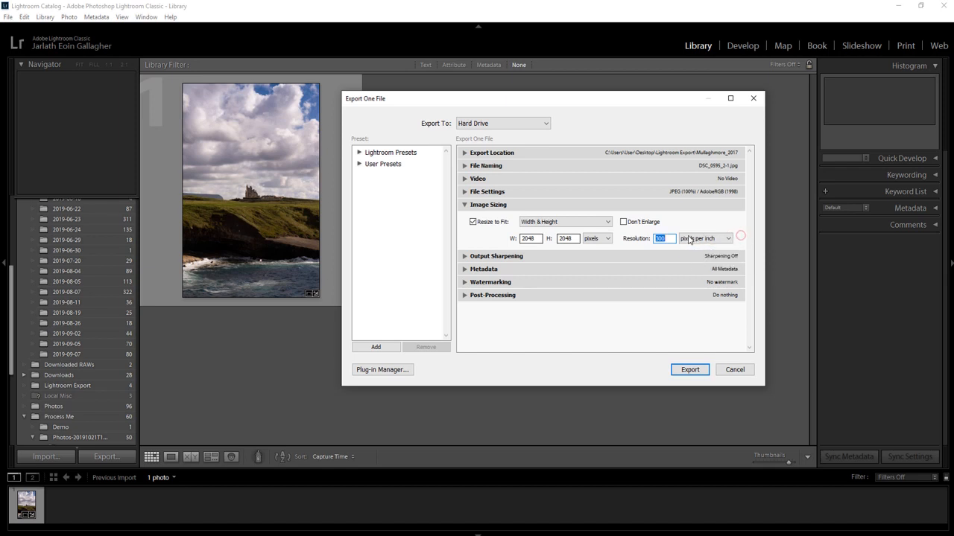
pyautogui.click(668, 238)
pyautogui.doubleClick(663, 239)
pyautogui.click(670, 239)
pyautogui.click(464, 205)
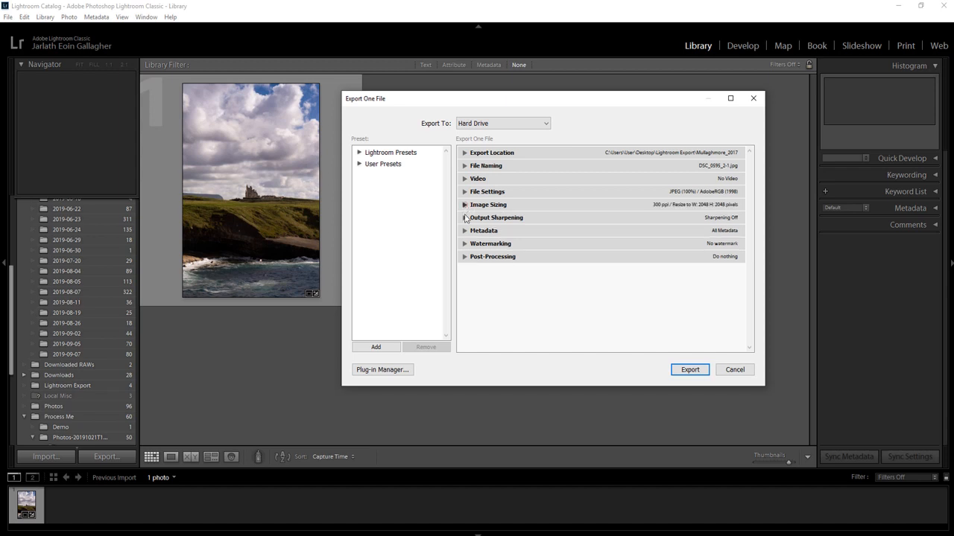
# Look through the Output Sharpening, Metadata and Watermarking settings without changing them, and expand the Post-Processing section.
pyautogui.click(464, 218)
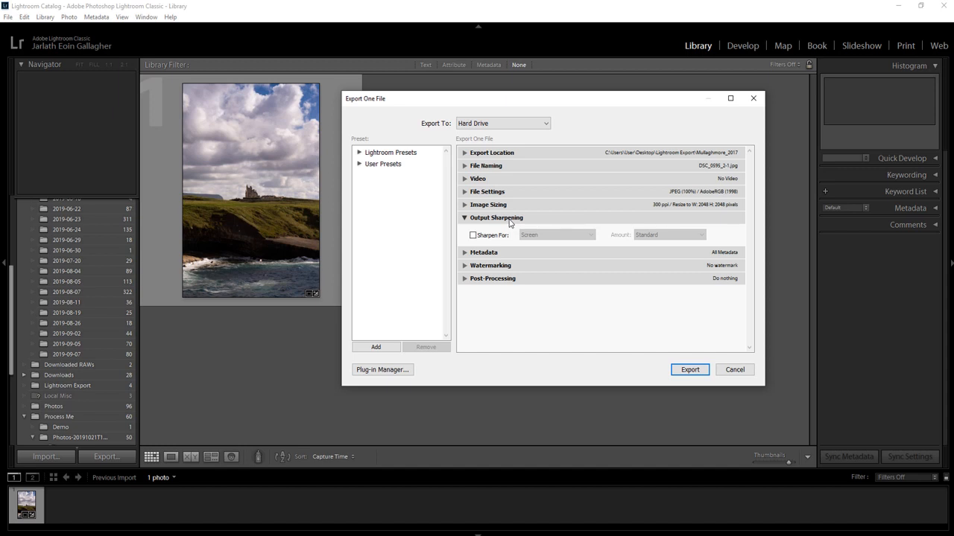
pyautogui.click(465, 219)
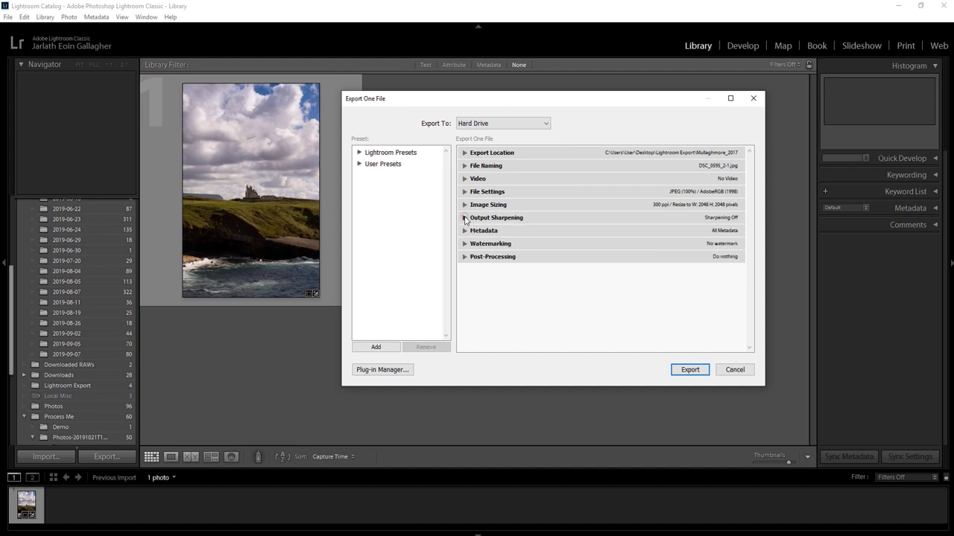
pyautogui.click(463, 231)
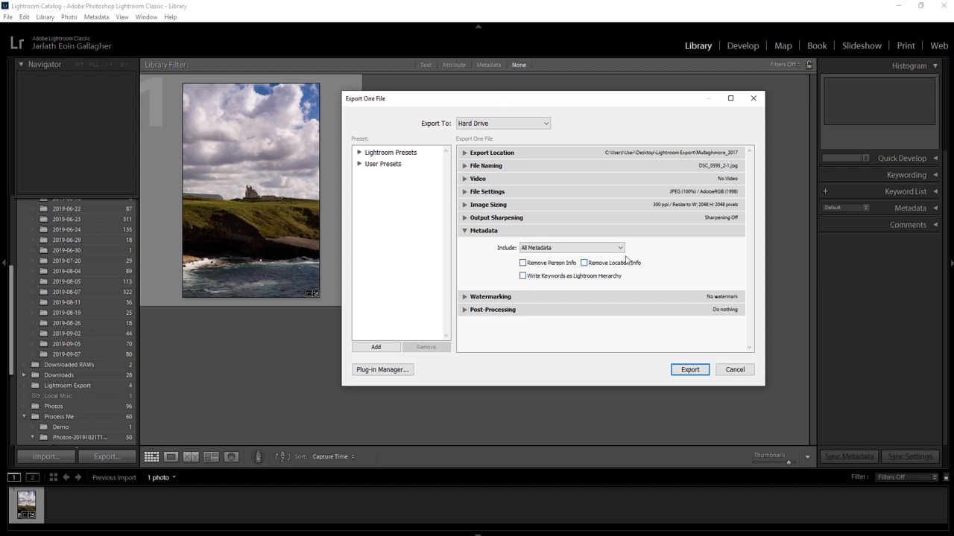
pyautogui.click(475, 233)
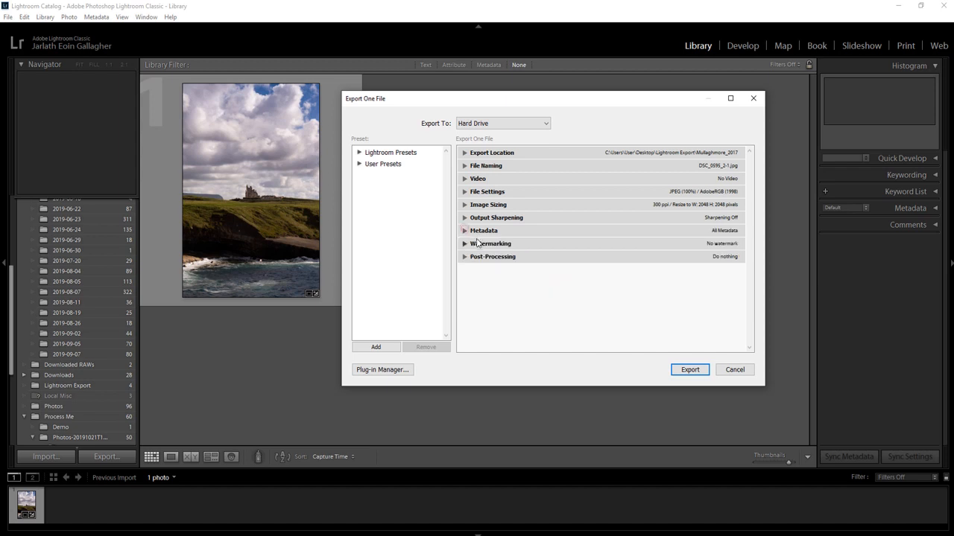
pyautogui.click(477, 243)
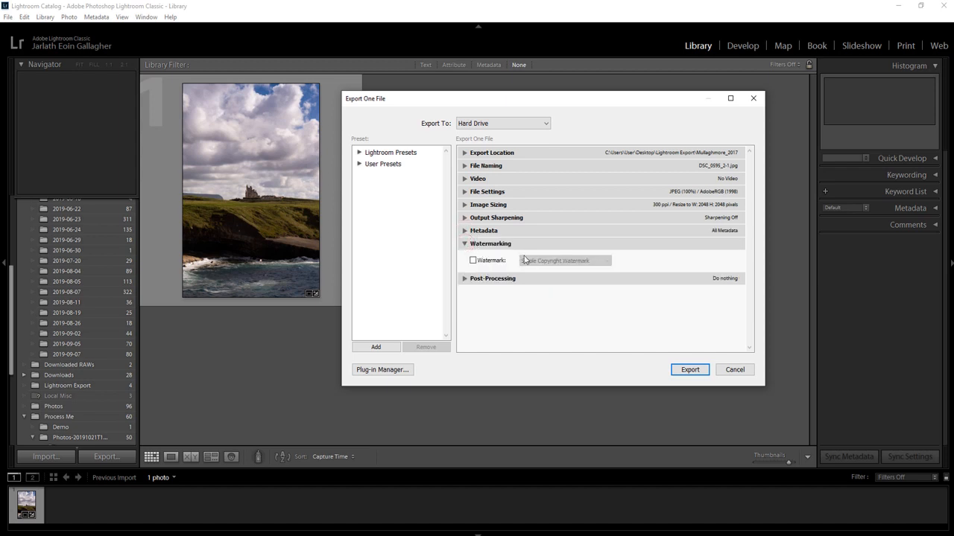
pyautogui.click(486, 245)
pyautogui.click(505, 257)
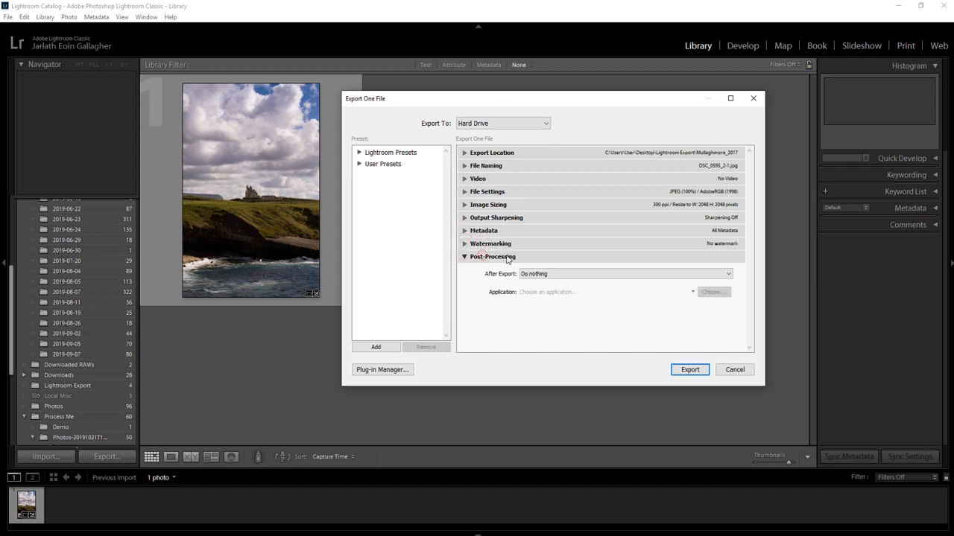
# Review the after-export actions, keeping Do nothing, collapse the Post-Processing section, and export the photo.
pyautogui.click(566, 274)
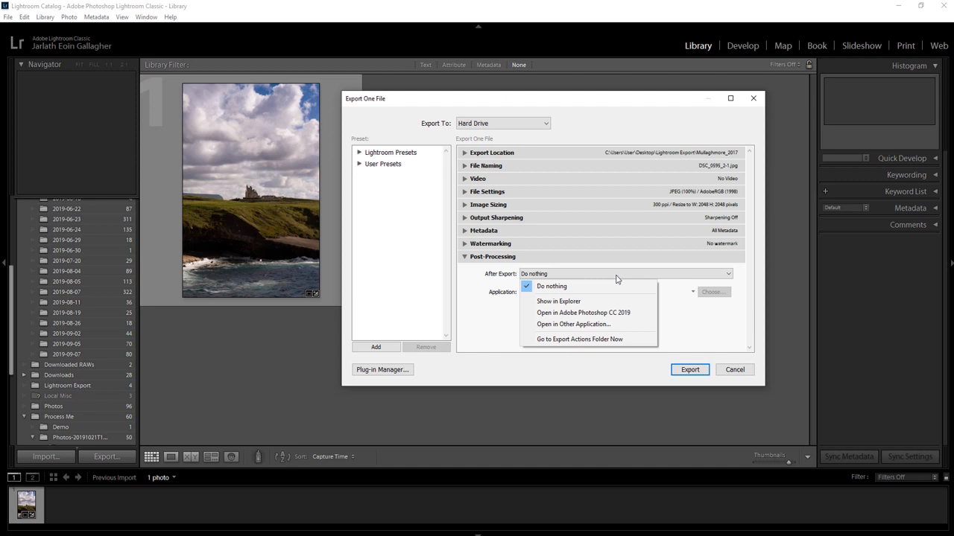
pyautogui.click(616, 275)
pyautogui.click(465, 257)
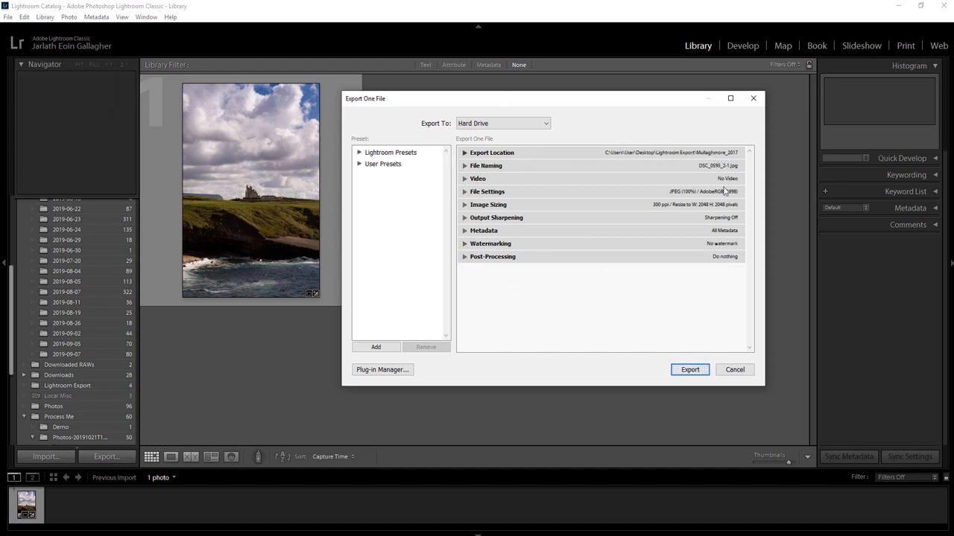
pyautogui.click(690, 371)
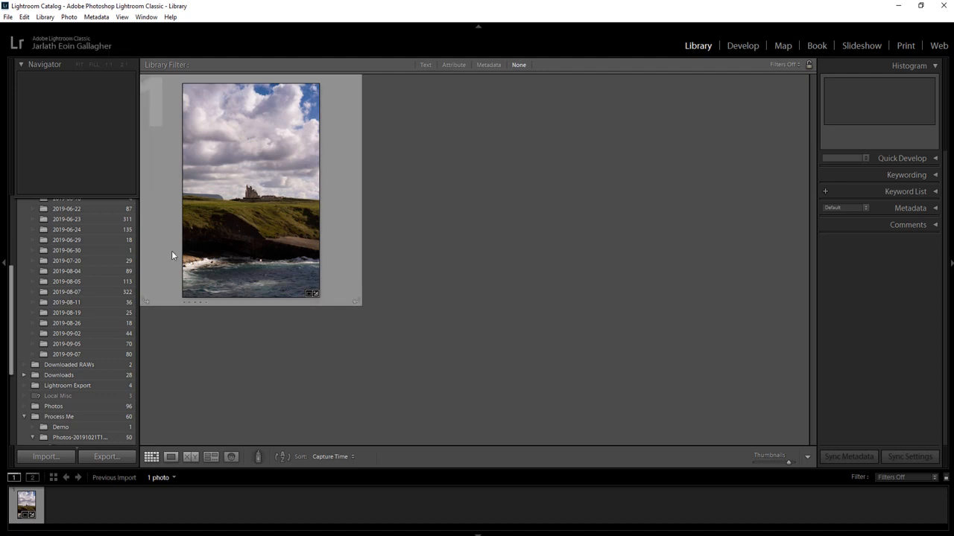
# Switch to File Explorer, browse to the Mullaghmore_2017 folder in the Desktop's Lightroom Export folder, and open the exported photo DSC_0595_2-1.
pyautogui.click(257, 535)
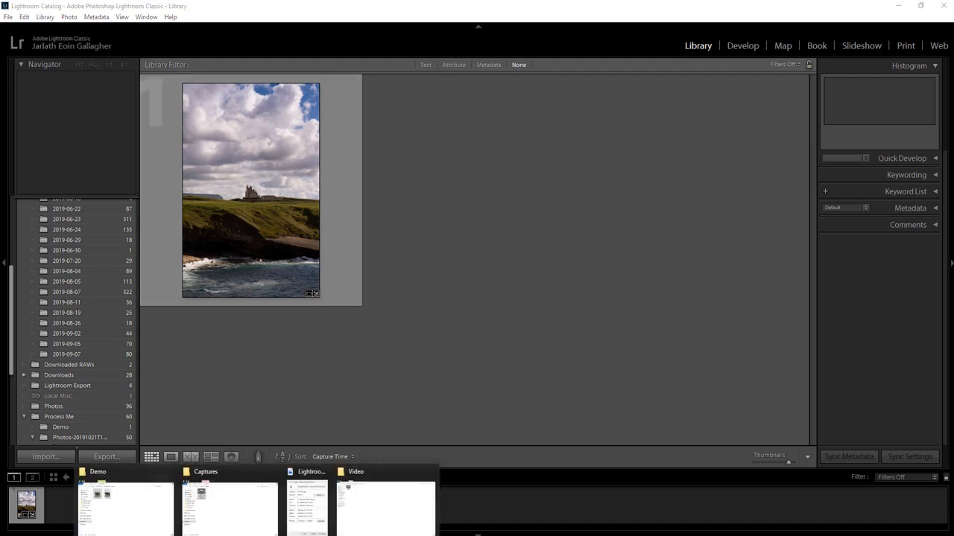
pyautogui.click(365, 507)
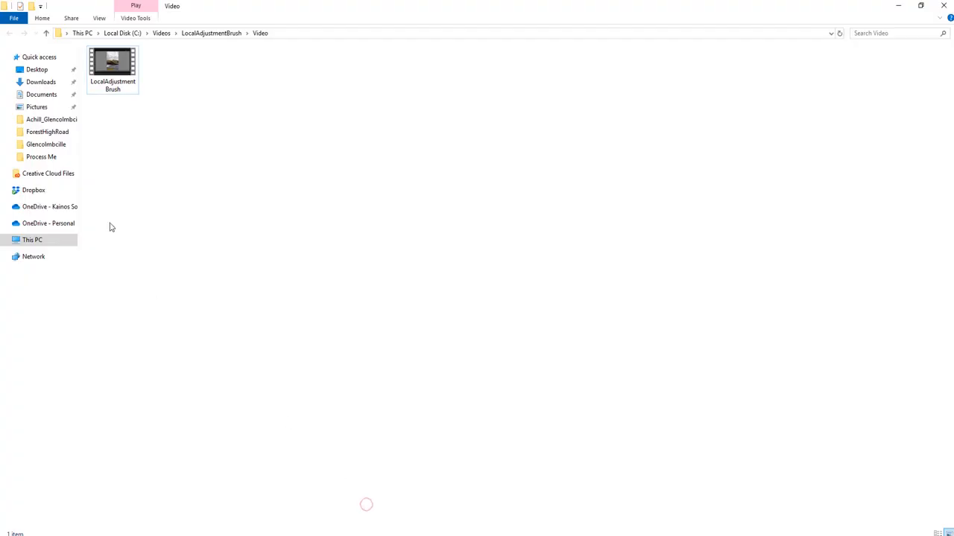
pyautogui.click(37, 69)
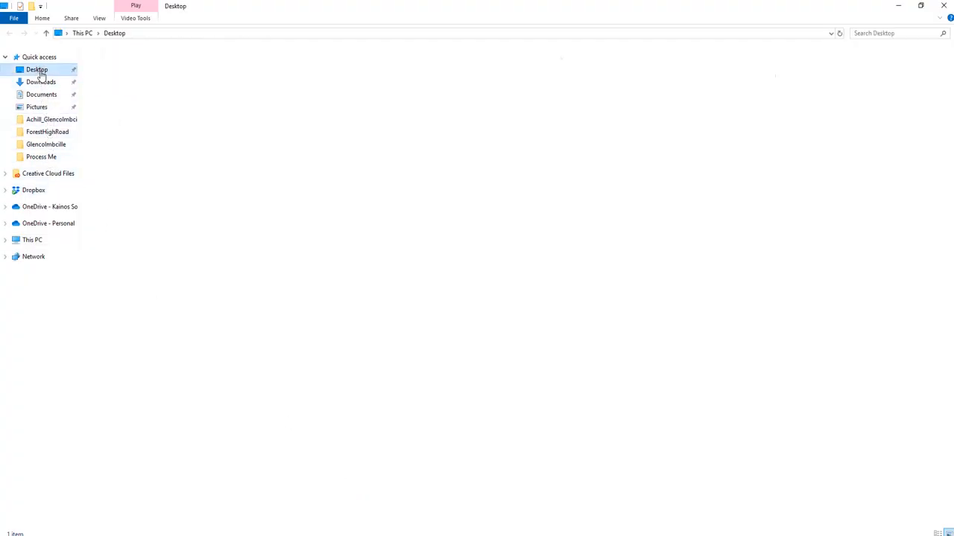
pyautogui.doubleClick(220, 75)
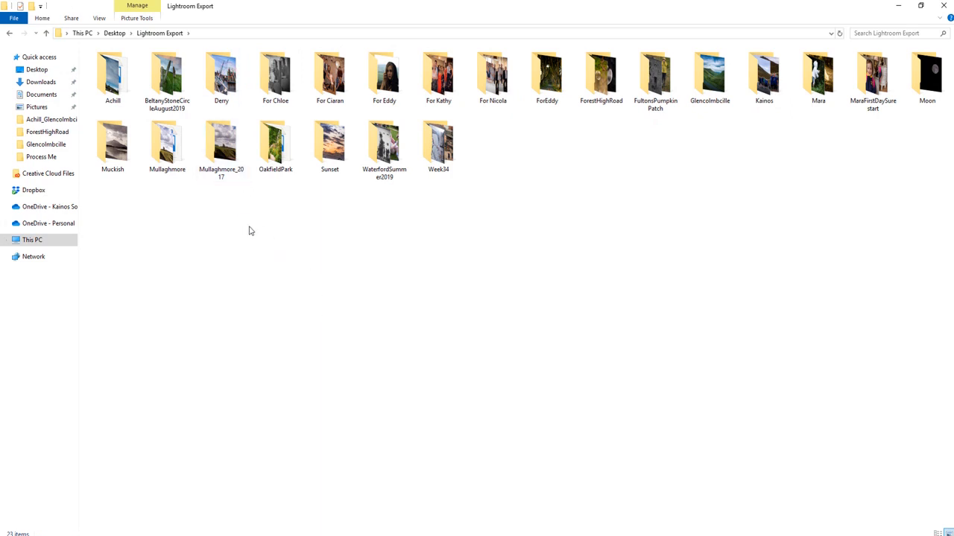
pyautogui.doubleClick(220, 153)
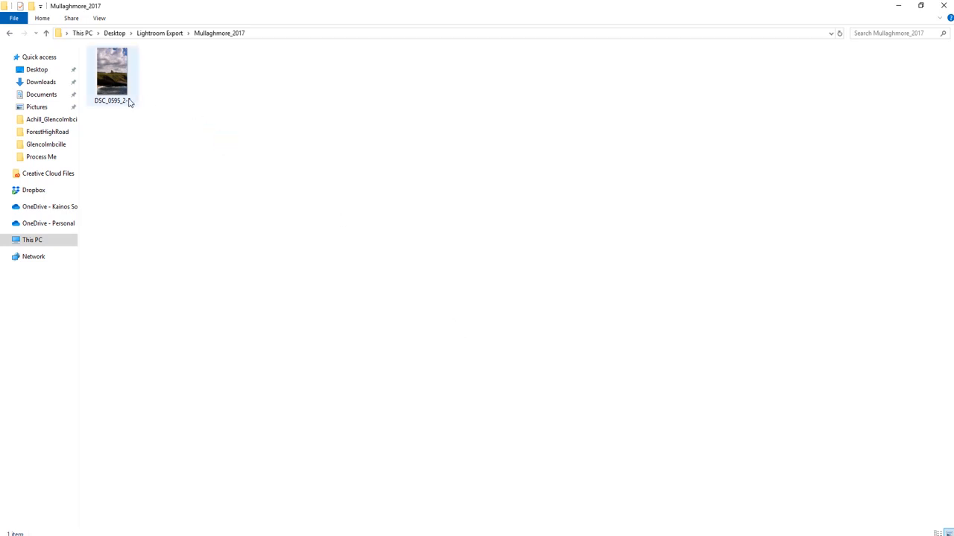
pyautogui.moveTo(129, 102)
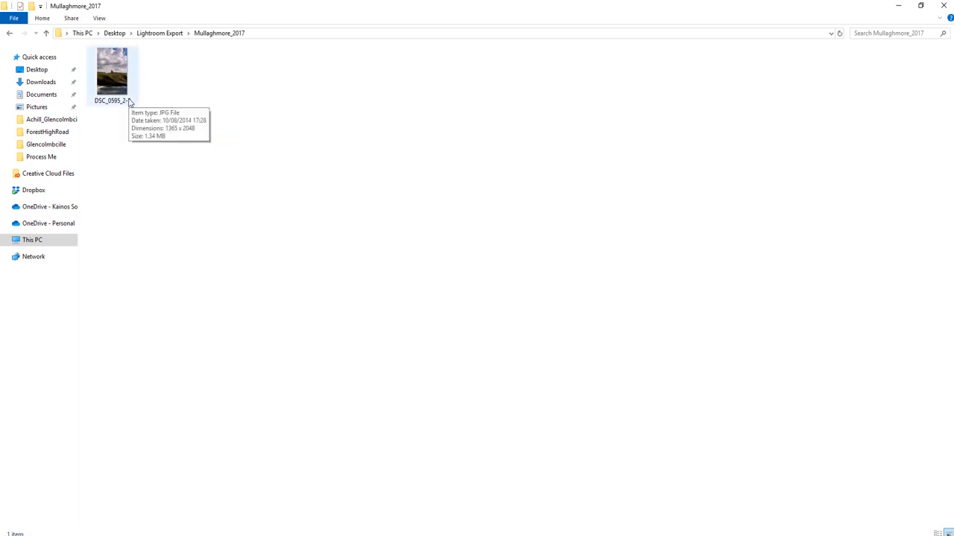
pyautogui.doubleClick(117, 79)
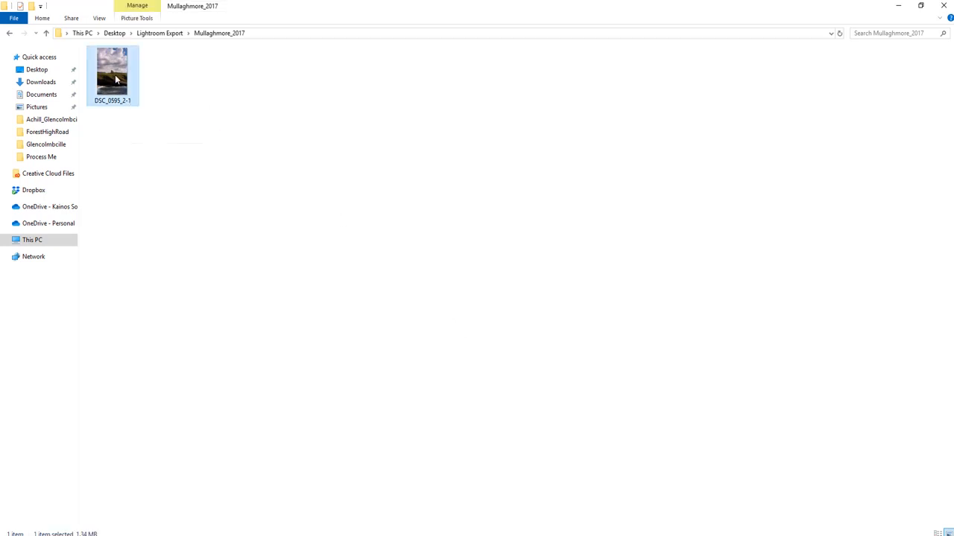